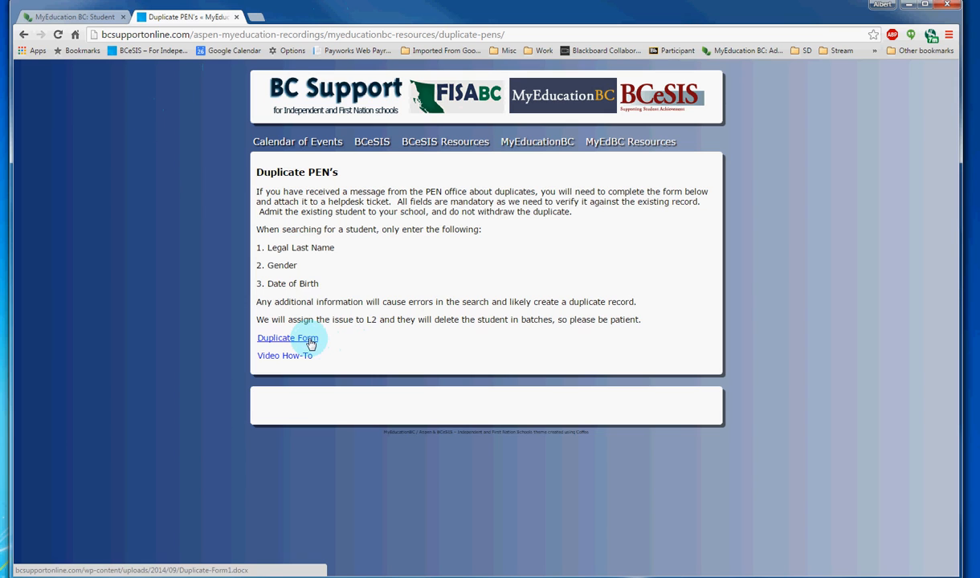
Step: Download the Duplicate Form from the Duplicate PEN's page as "Duplicate-Form1 (1)" and open it in Word for review
{"action": "mouse_move", "coordinate": [635, 146]}
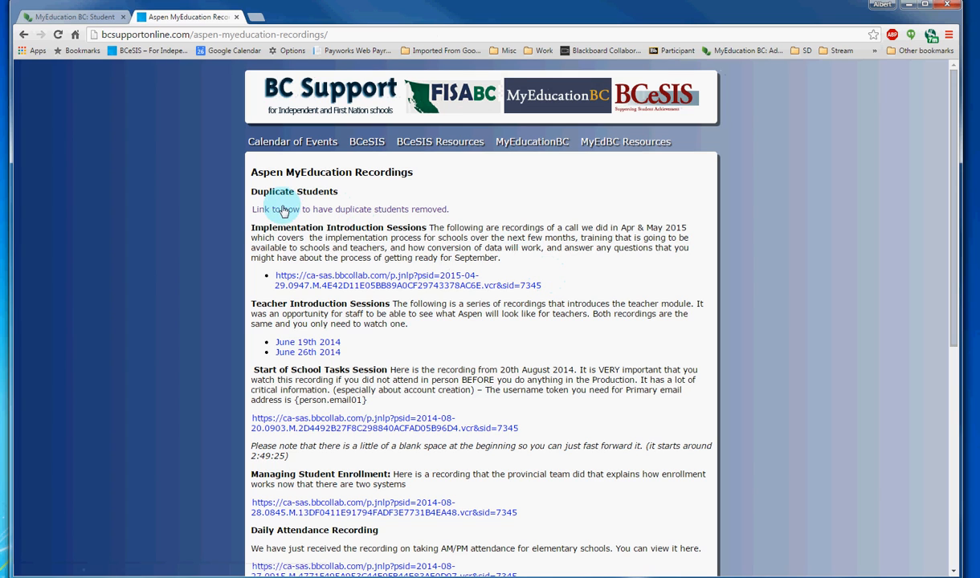
{"action": "left_click", "coordinate": [287, 210]}
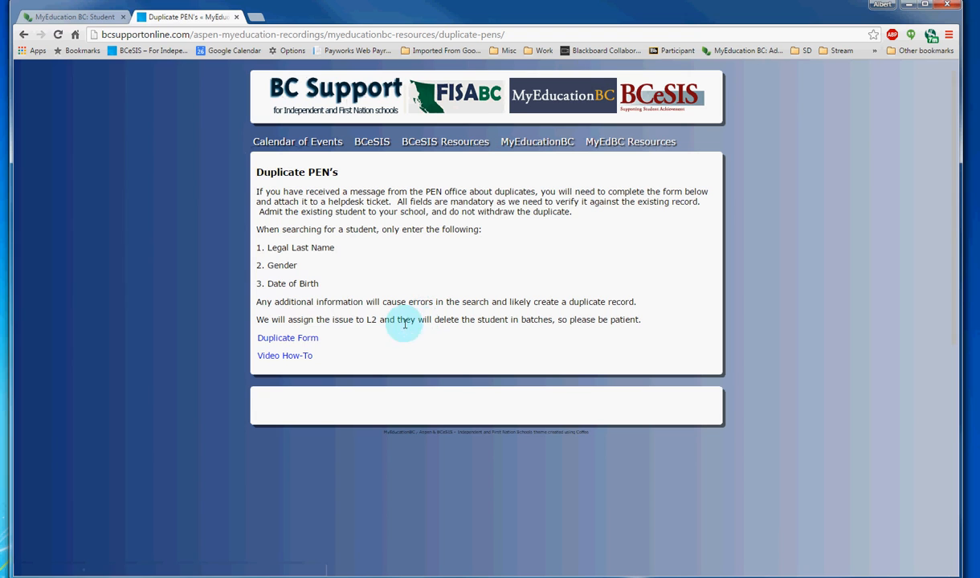
{"action": "left_click", "coordinate": [304, 340]}
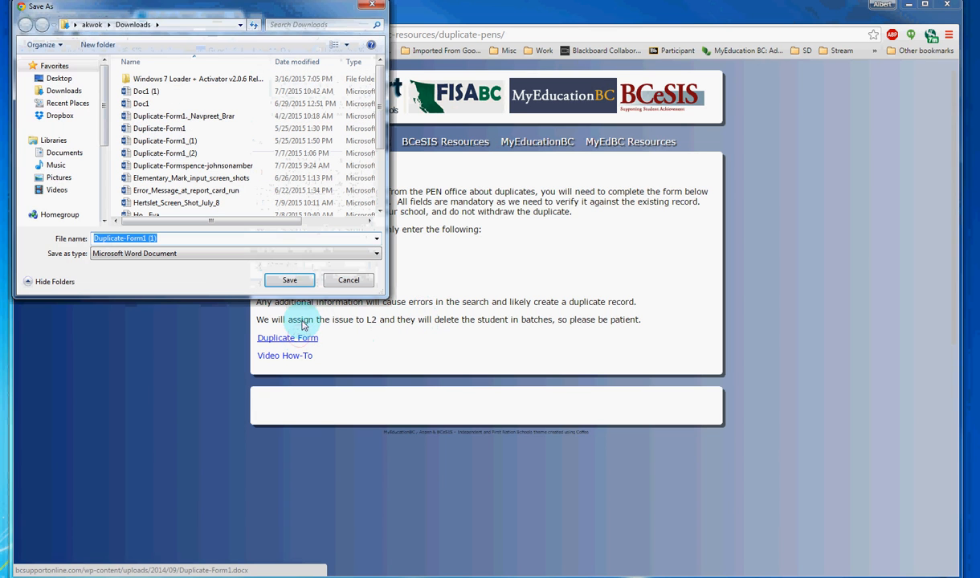
{"action": "left_click", "coordinate": [292, 281]}
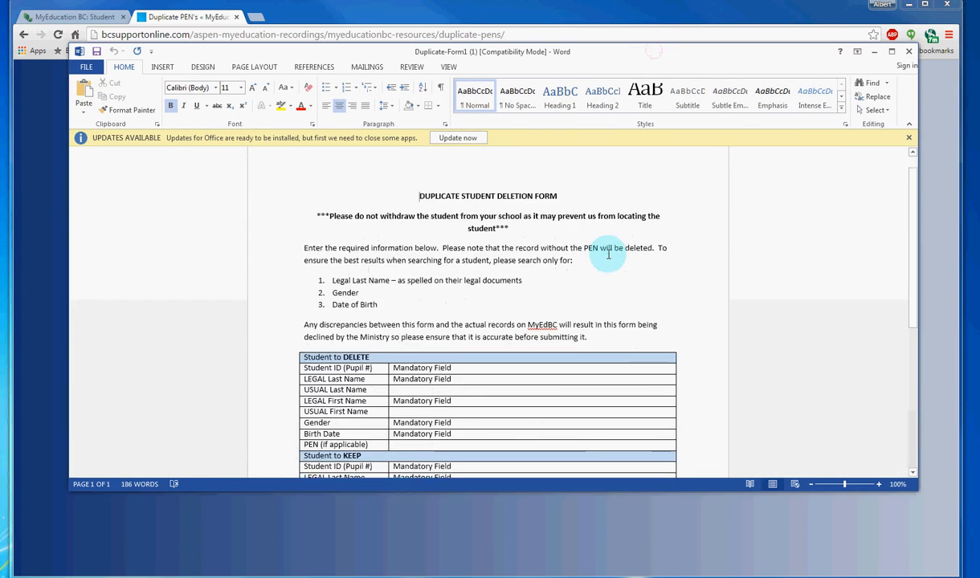
{"action": "scroll", "coordinate": [615, 265], "scroll_direction": "down", "scroll_amount": 3}
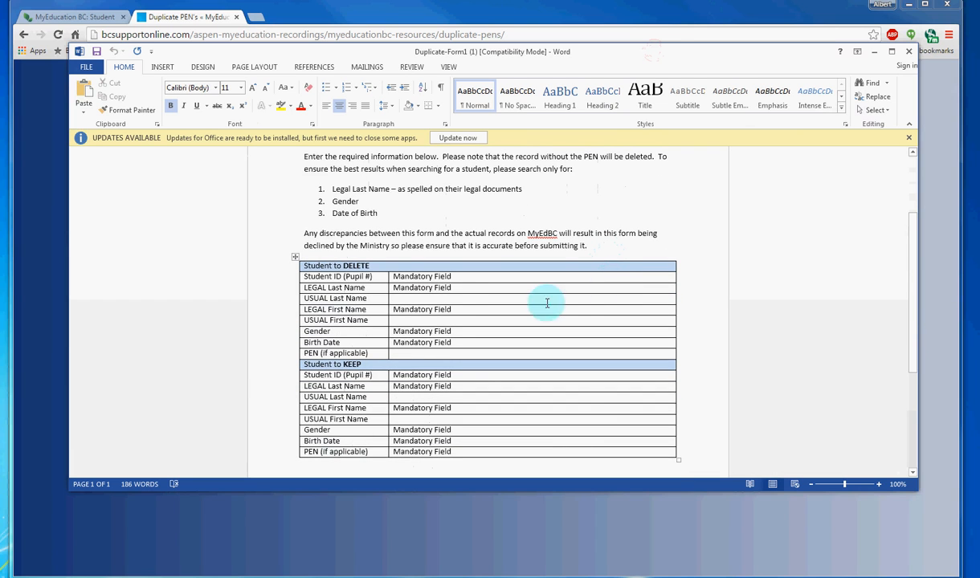
{"action": "scroll", "coordinate": [426, 394], "scroll_direction": "down", "scroll_amount": 1}
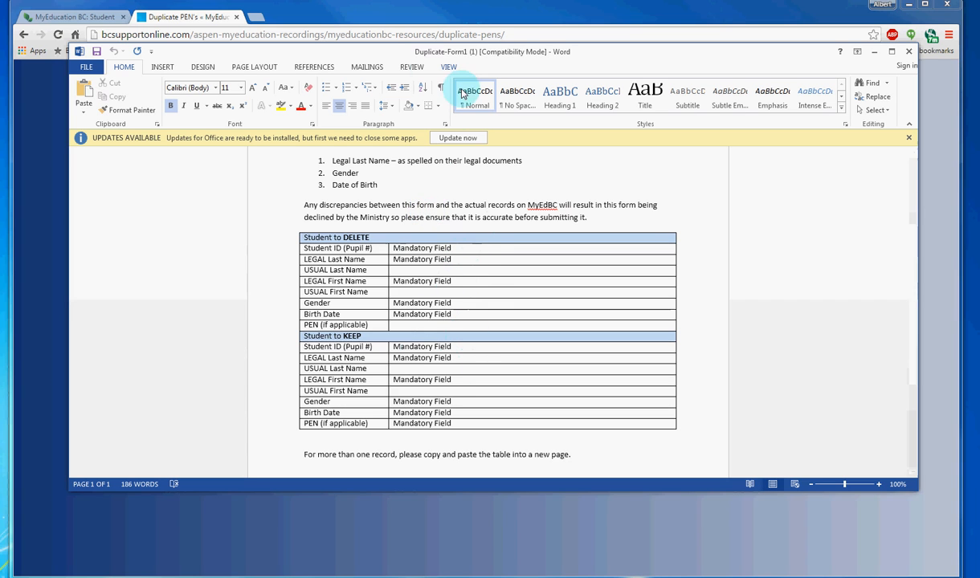
Step: Move the Word form out of the way and switch to the MyEducation BC student list showing the duplicate records
{"action": "left_click_drag", "start_coordinate": [385, 54], "coordinate": [979, 58]}
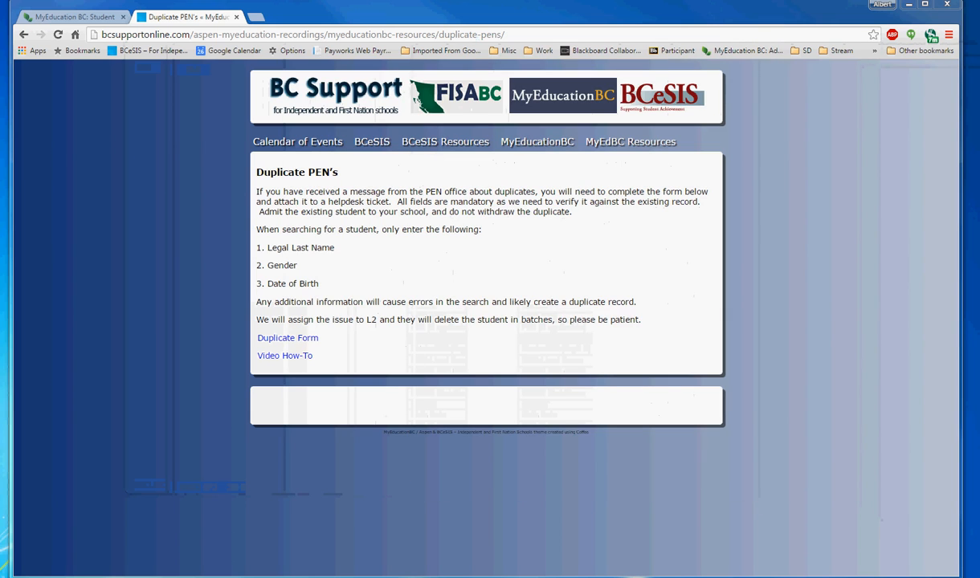
{"action": "left_click", "coordinate": [52, 19]}
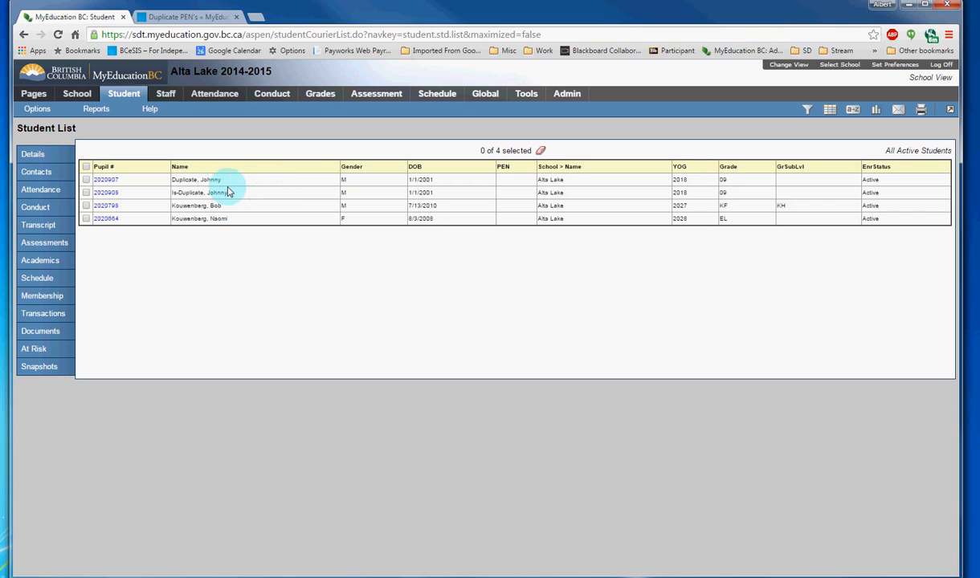
{"action": "left_click", "coordinate": [195, 195]}
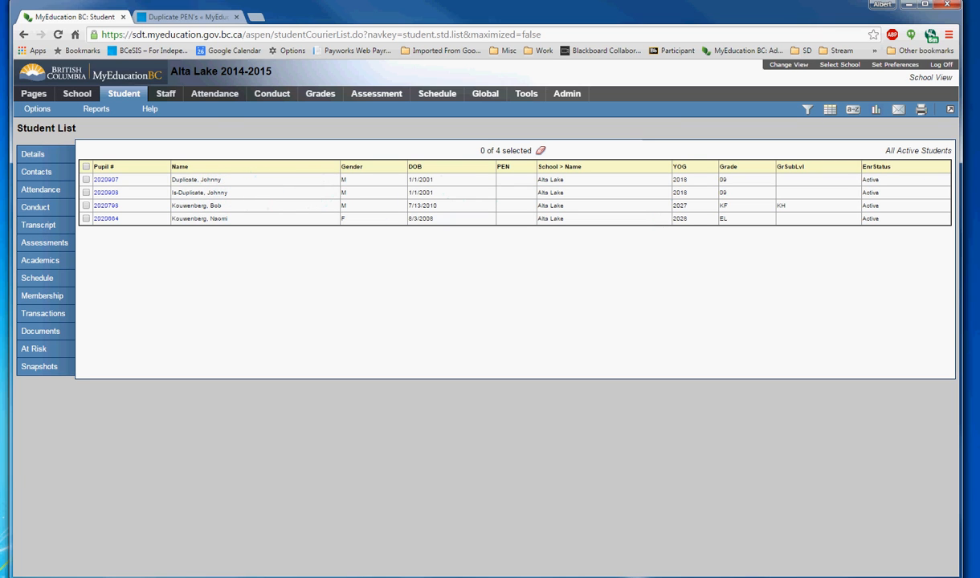
Step: Bring the Word form back, narrow its window and place it beside the student list
{"action": "left_click_drag", "start_coordinate": [978, 138], "coordinate": [368, 24]}
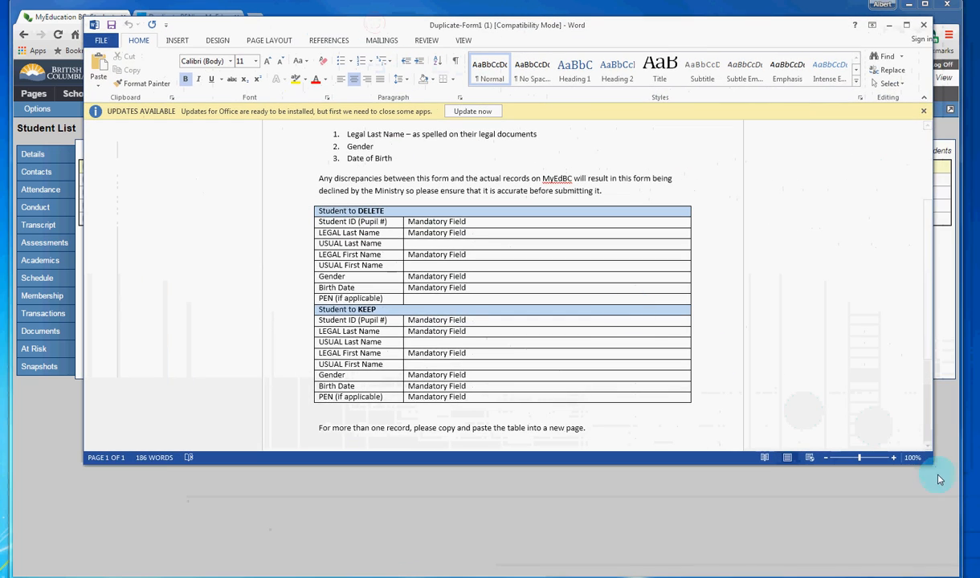
{"action": "left_click_drag", "start_coordinate": [927, 460], "coordinate": [527, 500]}
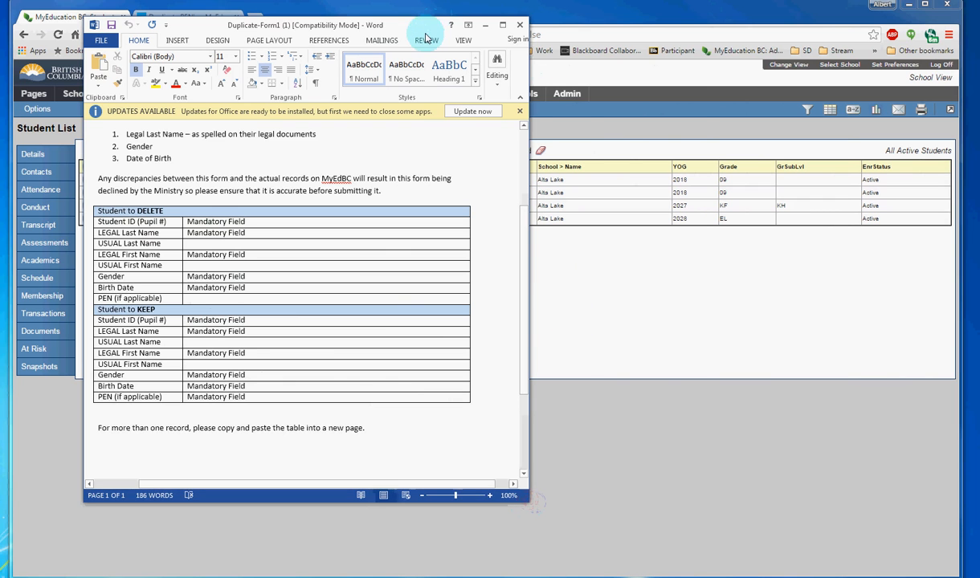
{"action": "left_click_drag", "start_coordinate": [429, 32], "coordinate": [869, 46]}
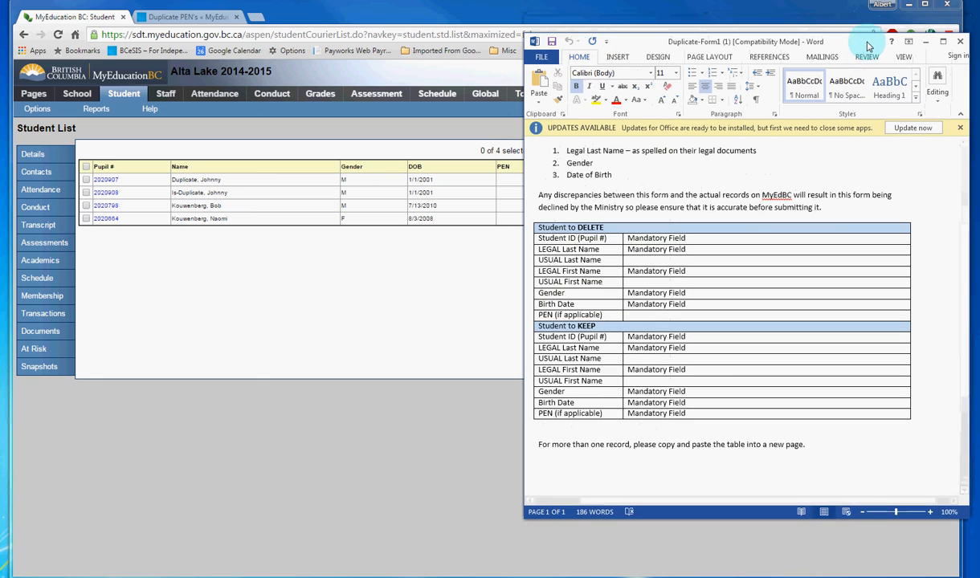
Step: Fill in the pupil number, legal last name and legal first name of the duplicate record under Student to DELETE
{"action": "left_click_drag", "start_coordinate": [704, 239], "coordinate": [629, 238]}
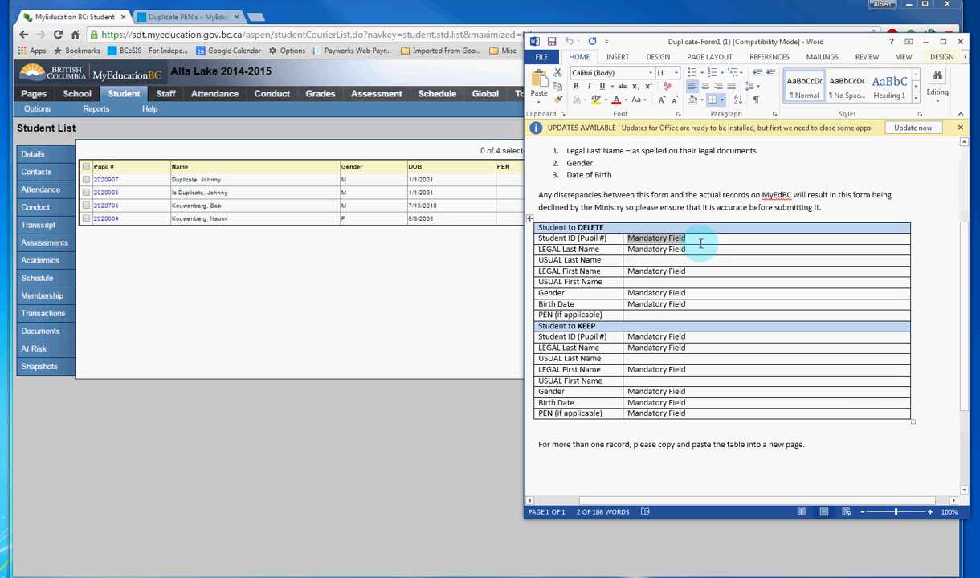
{"action": "type", "text": "2020908"}
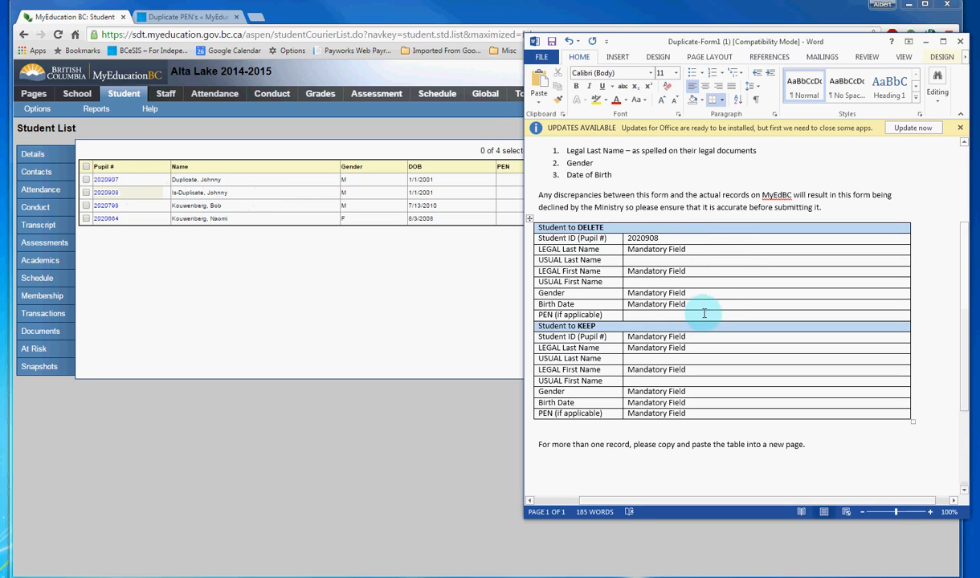
{"action": "left_click_drag", "start_coordinate": [705, 249], "coordinate": [640, 245]}
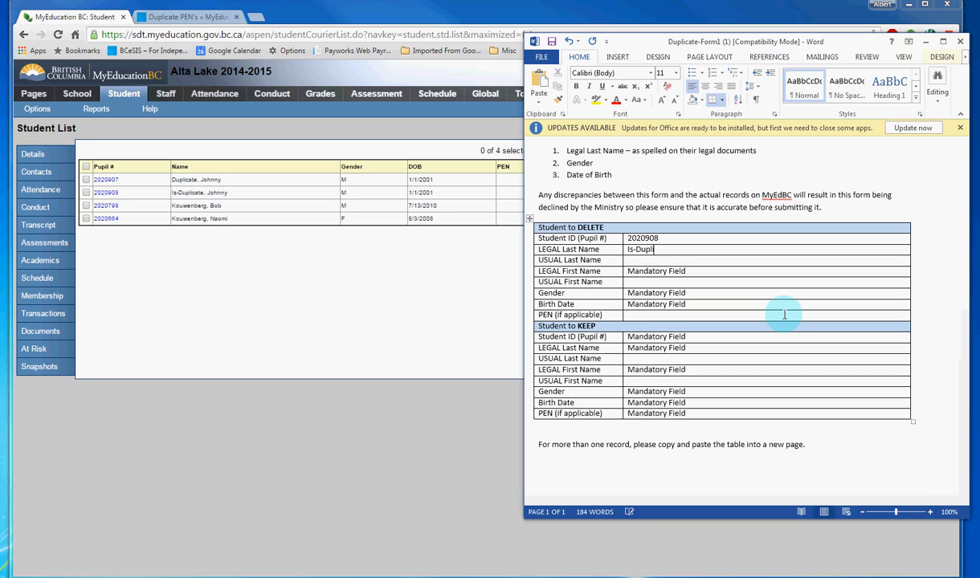
{"action": "left_click_drag", "start_coordinate": [690, 272], "coordinate": [629, 269]}
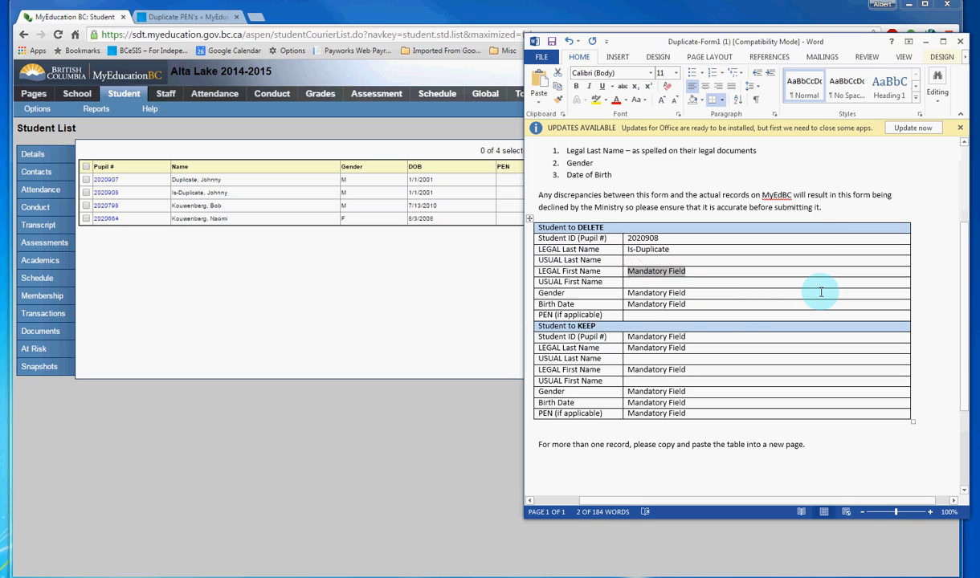
{"action": "type", "text": "Johnny"}
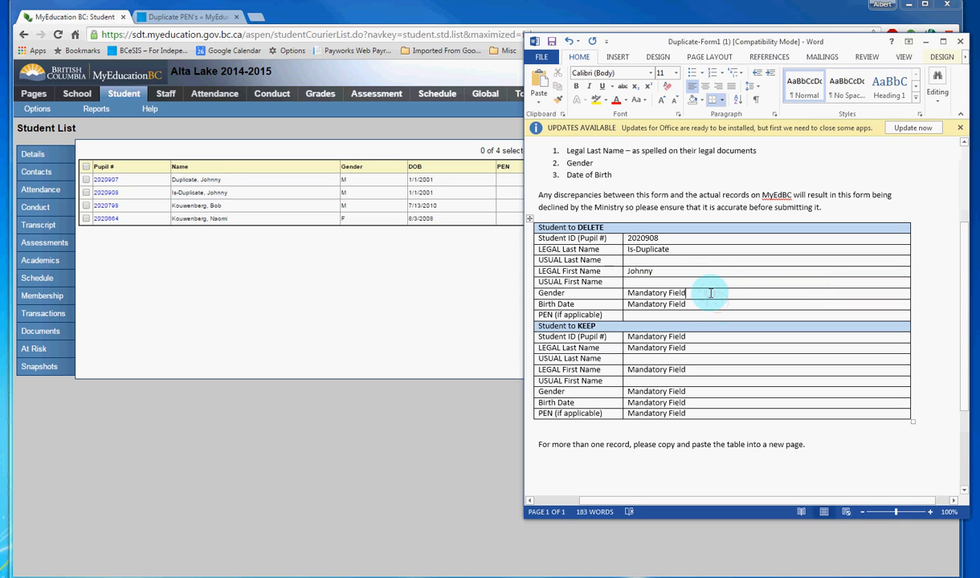
Step: Set the gender to M and enter the student's birth date under Student to DELETE
{"action": "left_click_drag", "start_coordinate": [711, 294], "coordinate": [635, 285]}
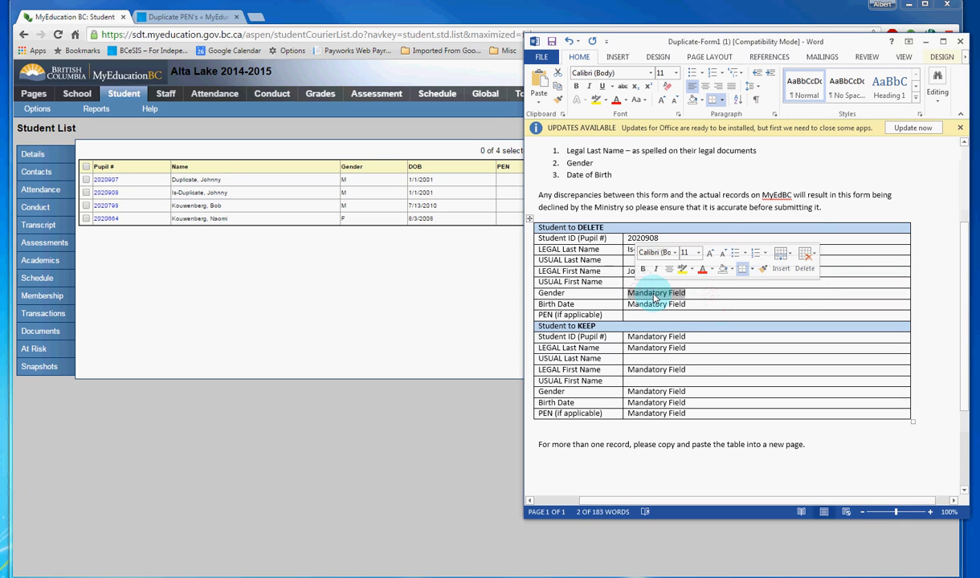
{"action": "type", "text": "M"}
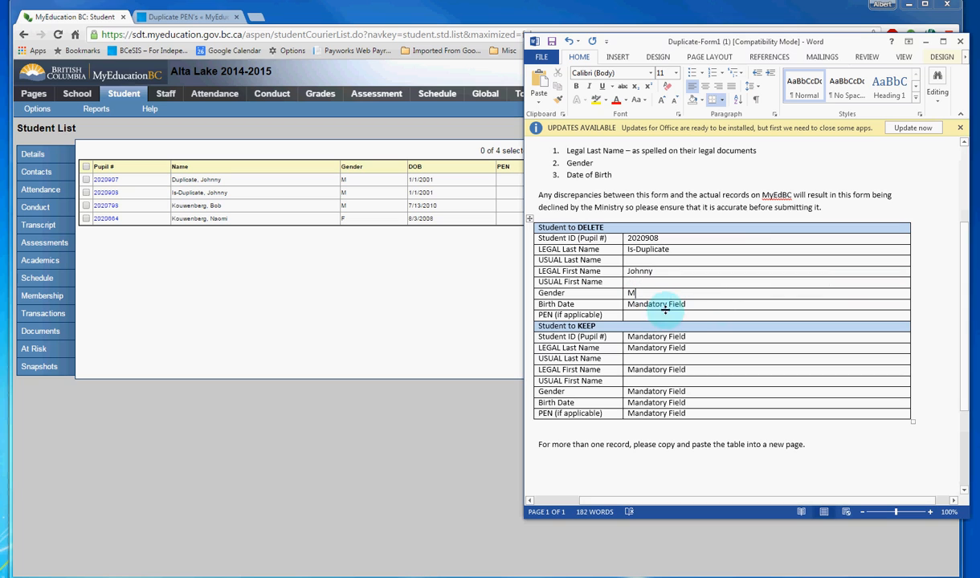
{"action": "left_click_drag", "start_coordinate": [700, 304], "coordinate": [632, 306]}
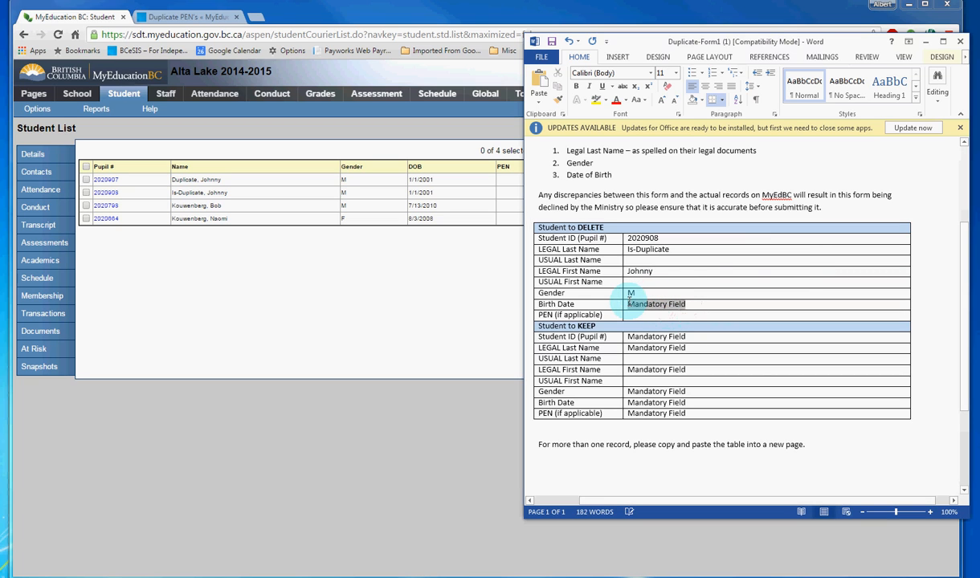
{"action": "key", "text": "Delete"}
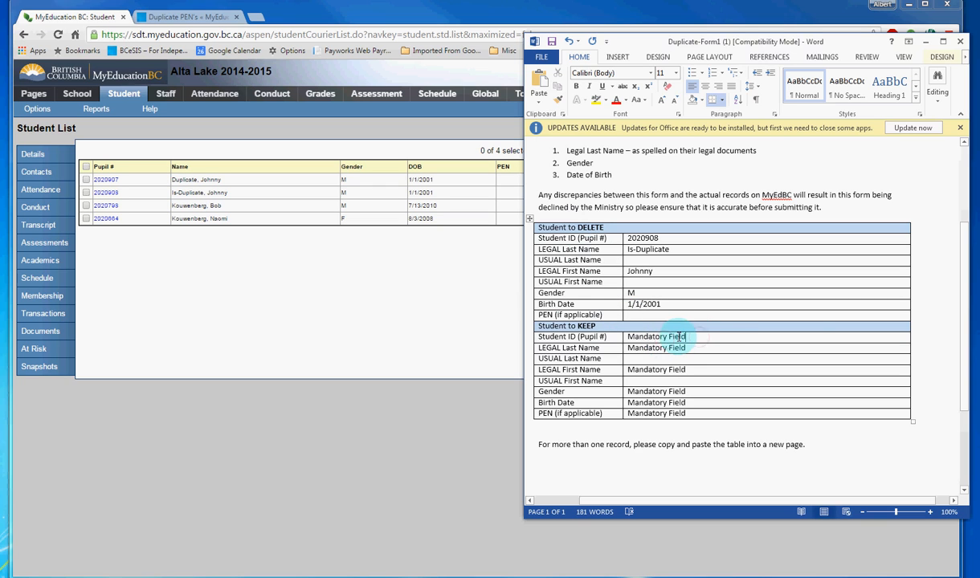
Step: Fill in the pupil number, legal last name and legal first name of the retained record under Student to KEEP
{"action": "left_click_drag", "start_coordinate": [676, 336], "coordinate": [626, 336]}
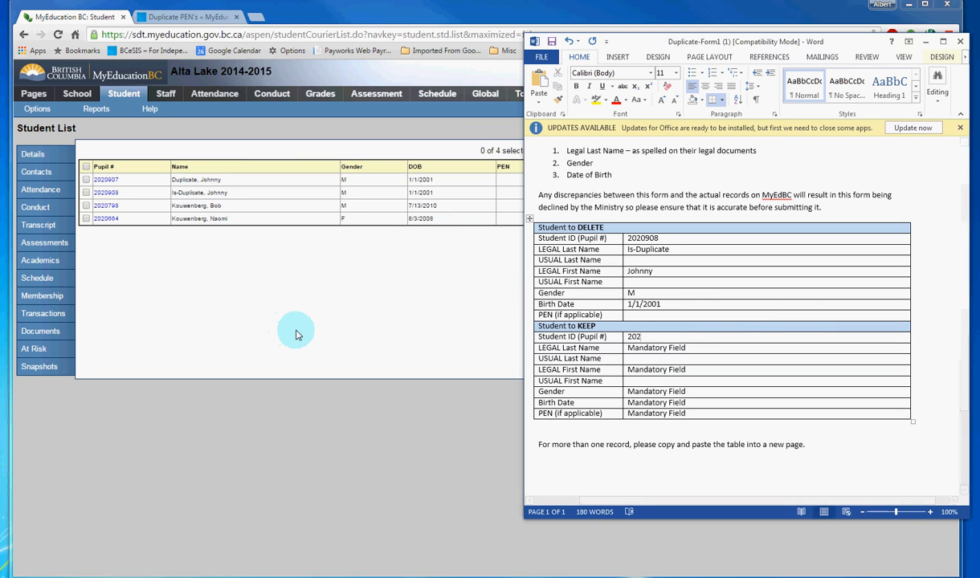
{"action": "type", "text": "2020907"}
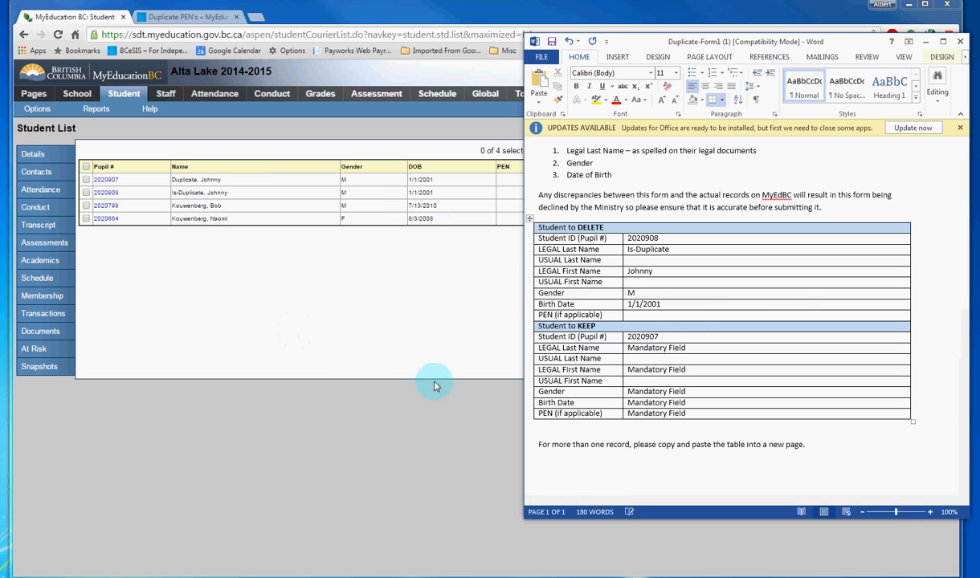
{"action": "left_click_drag", "start_coordinate": [718, 349], "coordinate": [632, 347]}
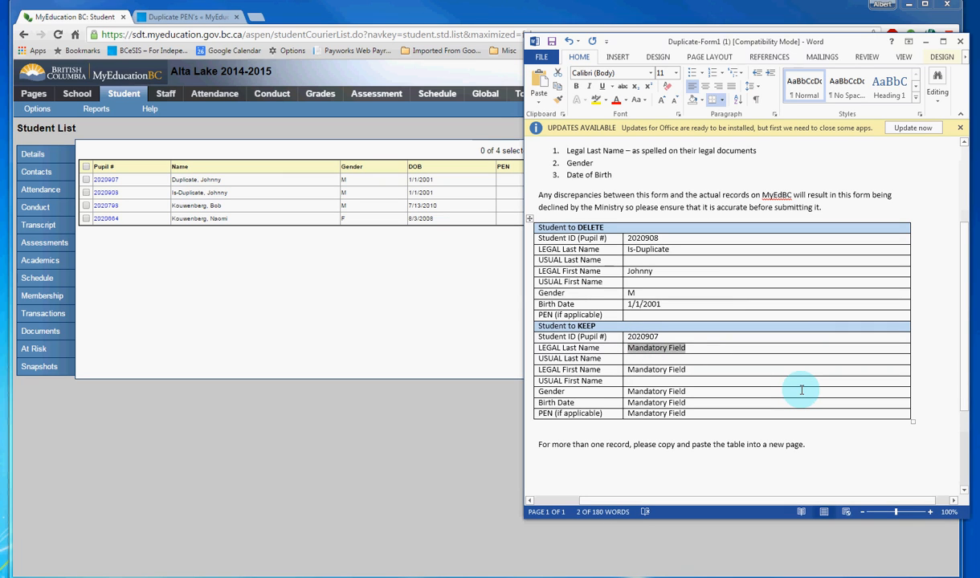
{"action": "type", "text": "Dupl"}
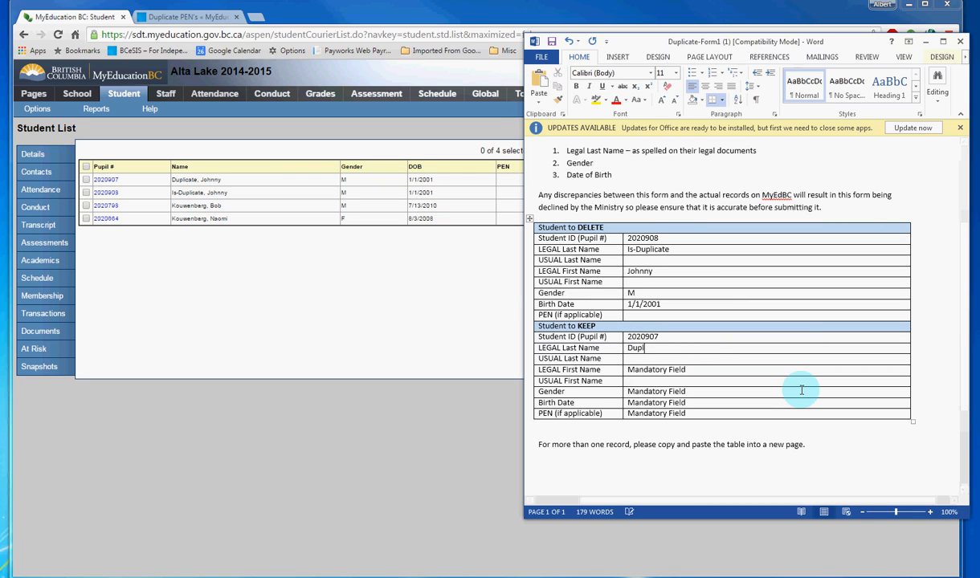
{"action": "type", "text": "icate"}
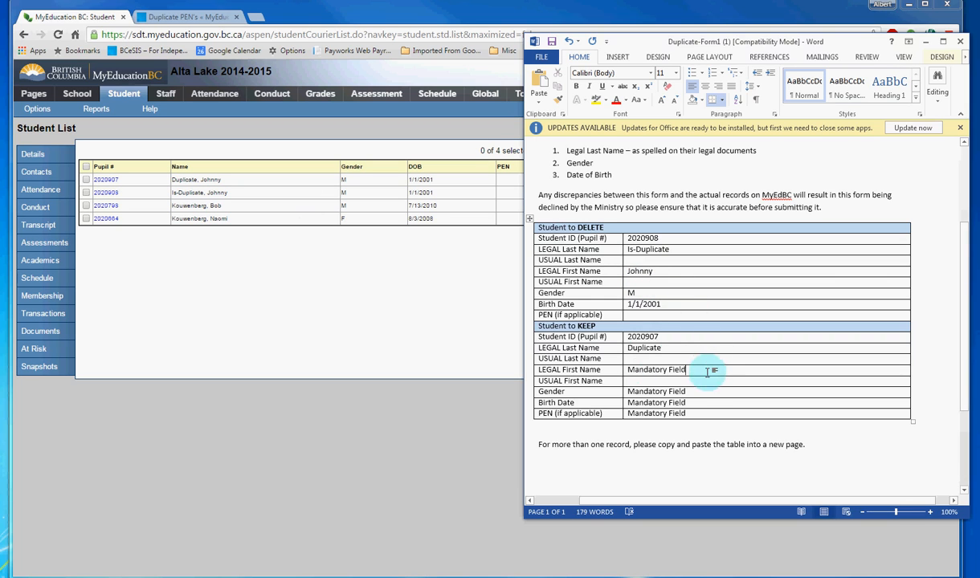
{"action": "left_click_drag", "start_coordinate": [696, 369], "coordinate": [626, 370]}
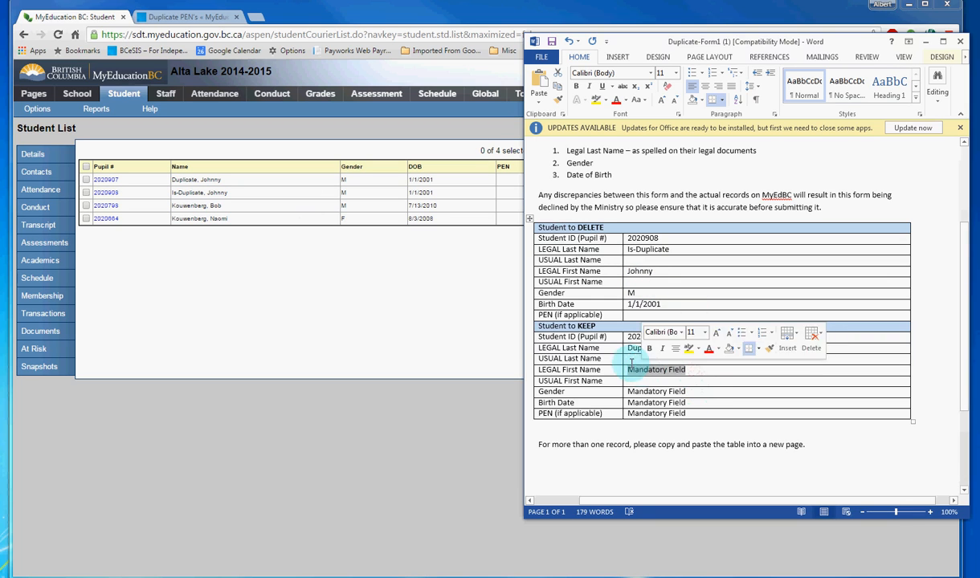
{"action": "type", "text": "Johnny"}
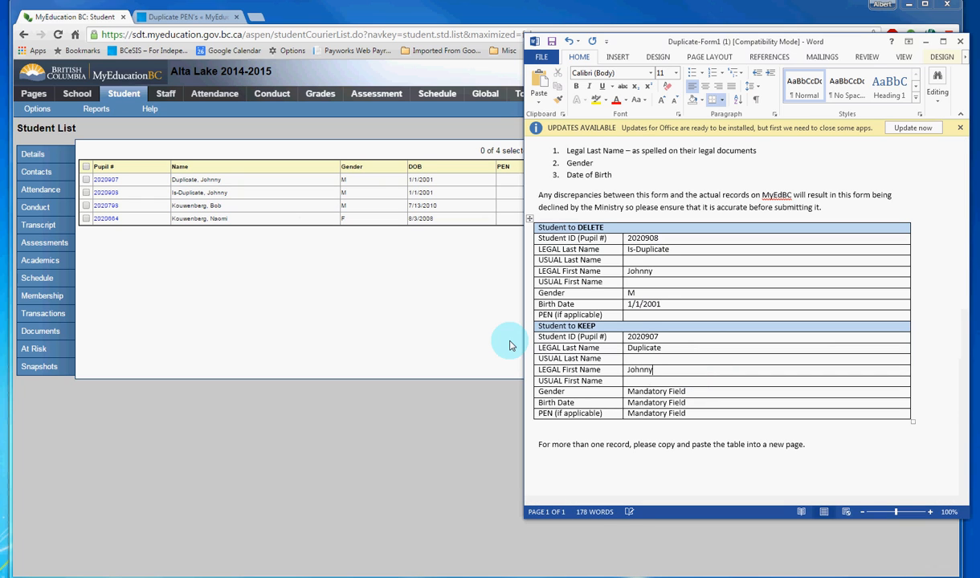
Step: Set the gender to M and enter the student's birth date and PEN under Student to KEEP
{"action": "left_click_drag", "start_coordinate": [699, 391], "coordinate": [629, 391]}
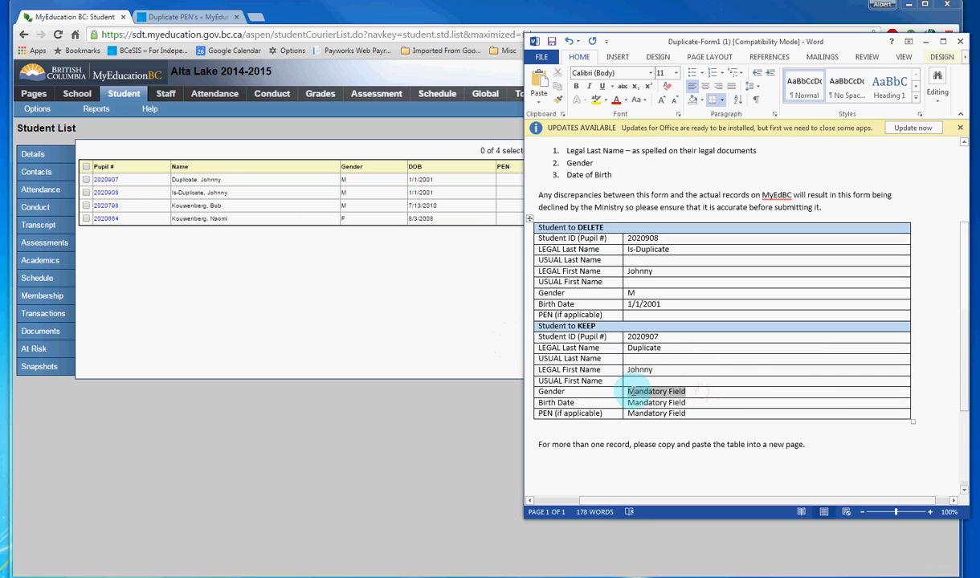
{"action": "type", "text": "M"}
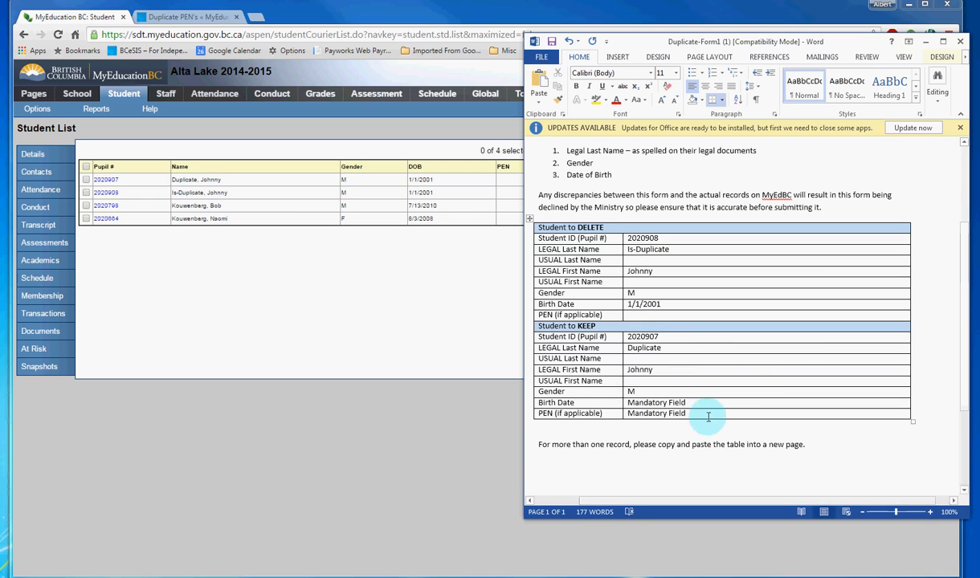
{"action": "left_click_drag", "start_coordinate": [690, 402], "coordinate": [628, 402]}
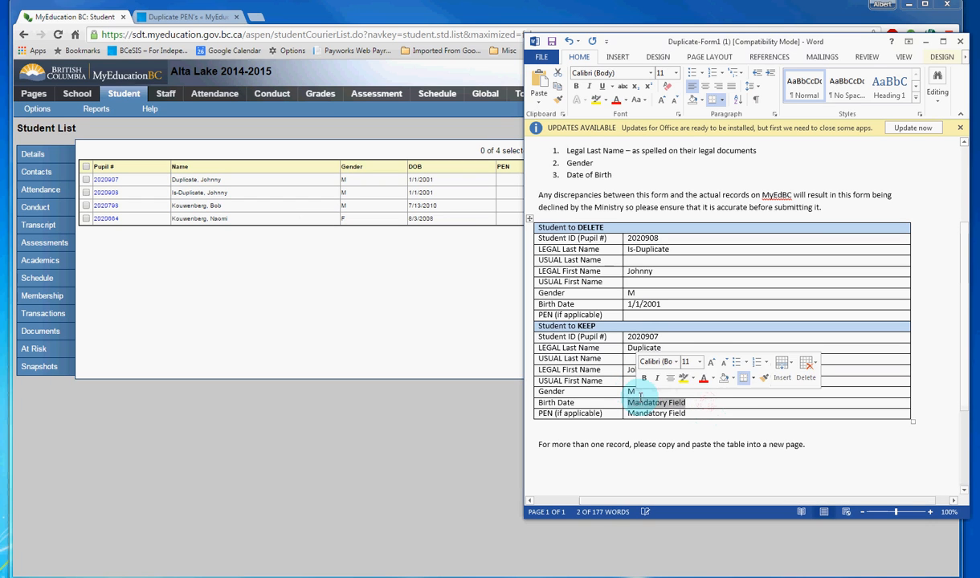
{"action": "type", "text": "1/1/2001"}
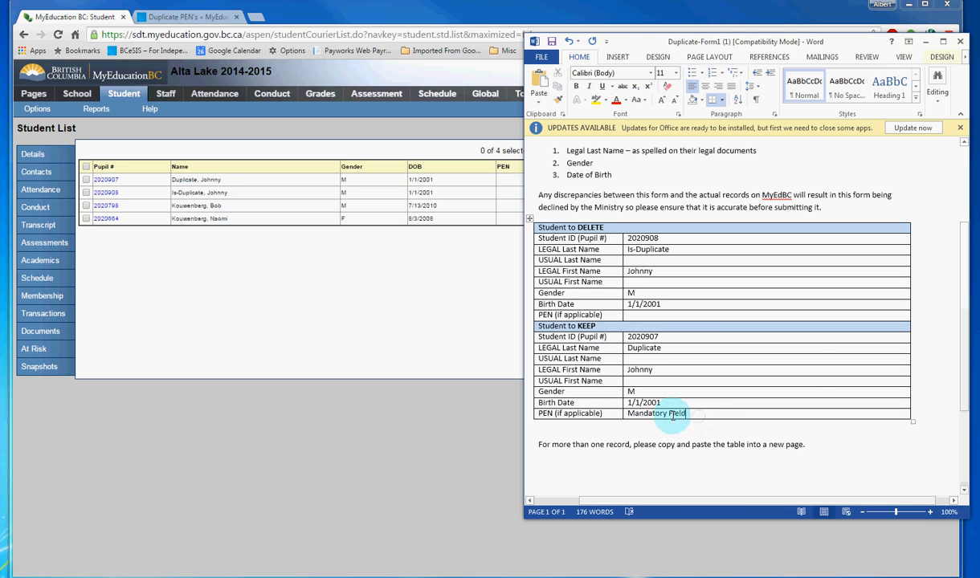
{"action": "left_click_drag", "start_coordinate": [684, 413], "coordinate": [628, 414]}
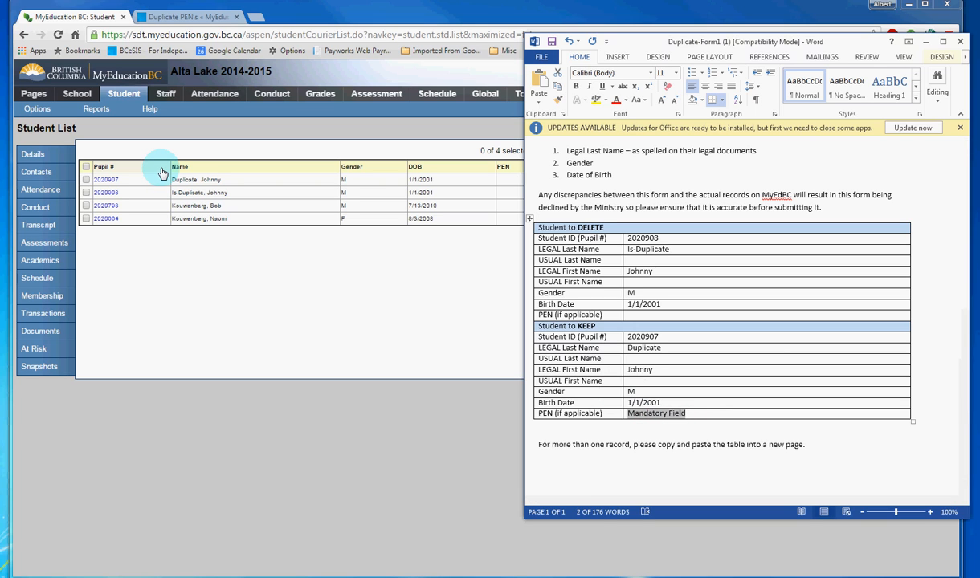
{"action": "type", "text": "123456789"}
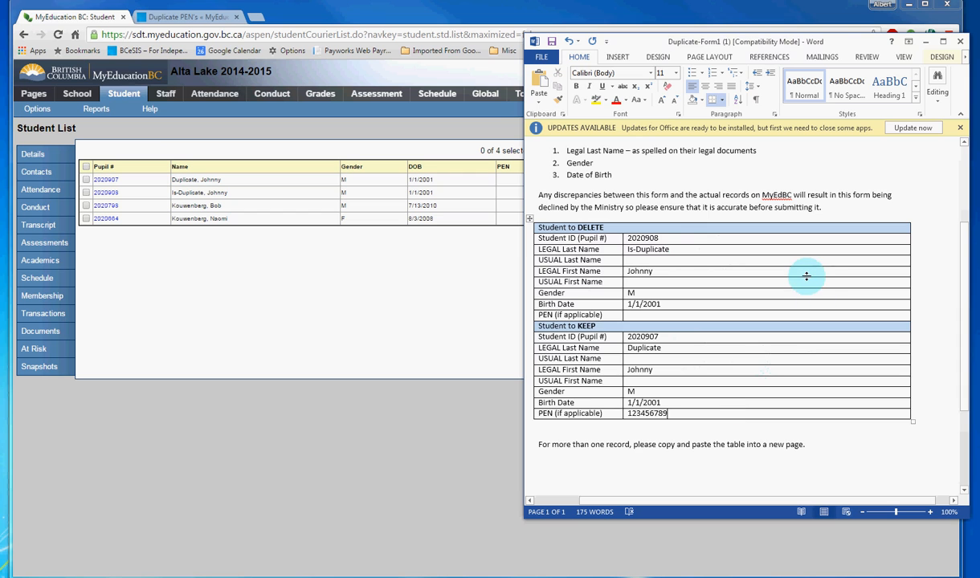
{"action": "scroll", "coordinate": [807, 275], "scroll_direction": "up", "scroll_amount": 2}
{"action": "scroll", "coordinate": [822, 237], "scroll_direction": "down", "scroll_amount": 2}
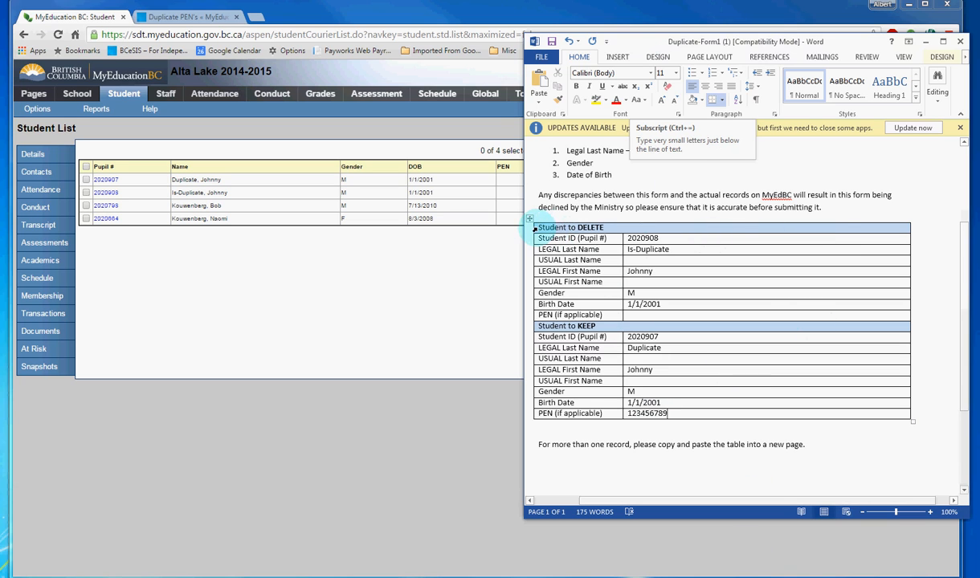
Step: Copy the whole Student to DELETE / Student to KEEP table and paste it over the note line about more than one record
{"action": "mouse_move", "coordinate": [535, 228]}
{"action": "left_mouse_down"}
{"action": "mouse_move", "coordinate": [695, 399]}
{"action": "mouse_move", "coordinate": [830, 421]}
{"action": "left_mouse_up"}
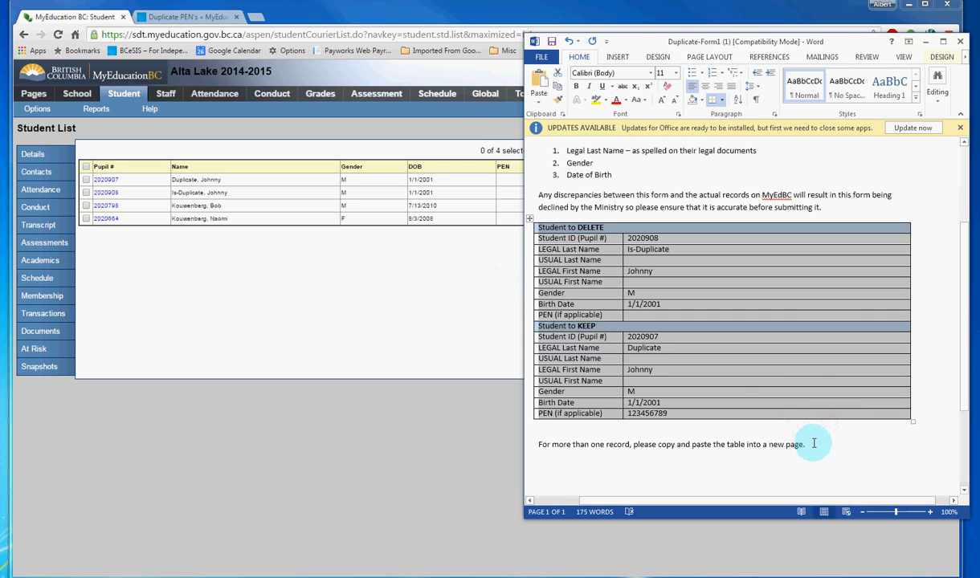
{"action": "scroll", "coordinate": [838, 418], "scroll_direction": "down", "scroll_amount": 3}
{"action": "left_click", "coordinate": [870, 364]}
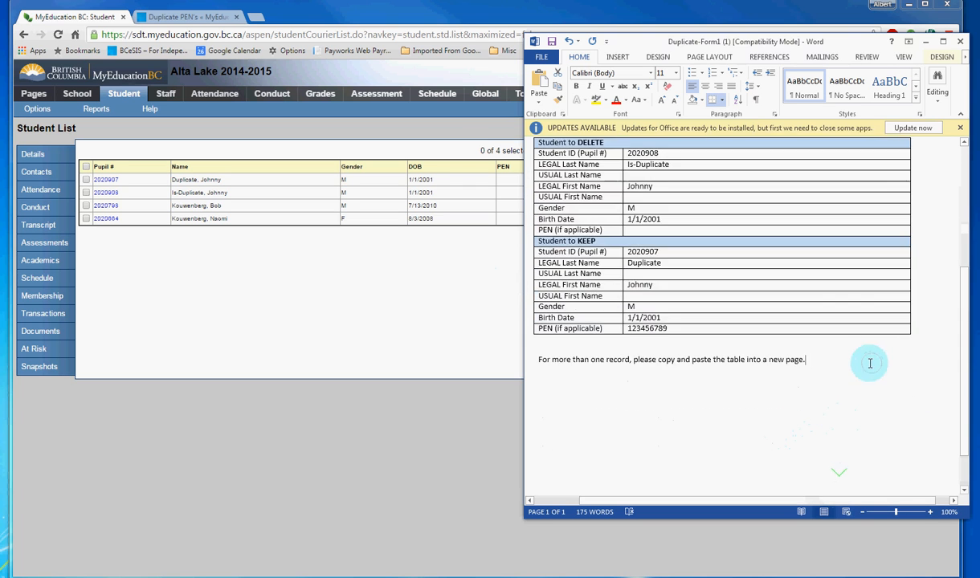
{"action": "left_click", "coordinate": [530, 359]}
{"action": "key", "text": "ctrl+v"}
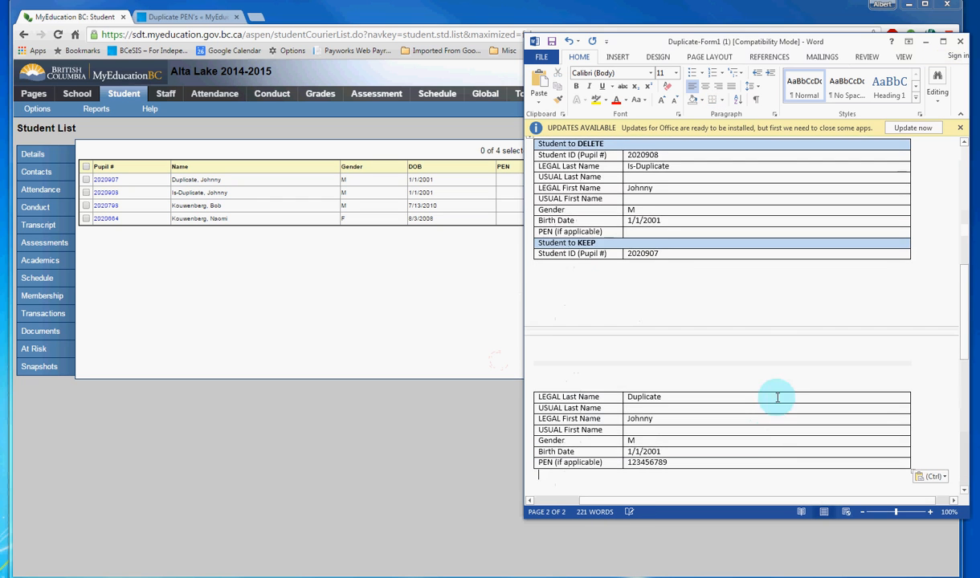
Step: Insert a page break on the blank line between the two tables so the copied table starts on a new page
{"action": "scroll", "coordinate": [753, 353], "scroll_direction": "up", "scroll_amount": 1}
{"action": "scroll", "coordinate": [636, 432], "scroll_direction": "down", "scroll_amount": 4}
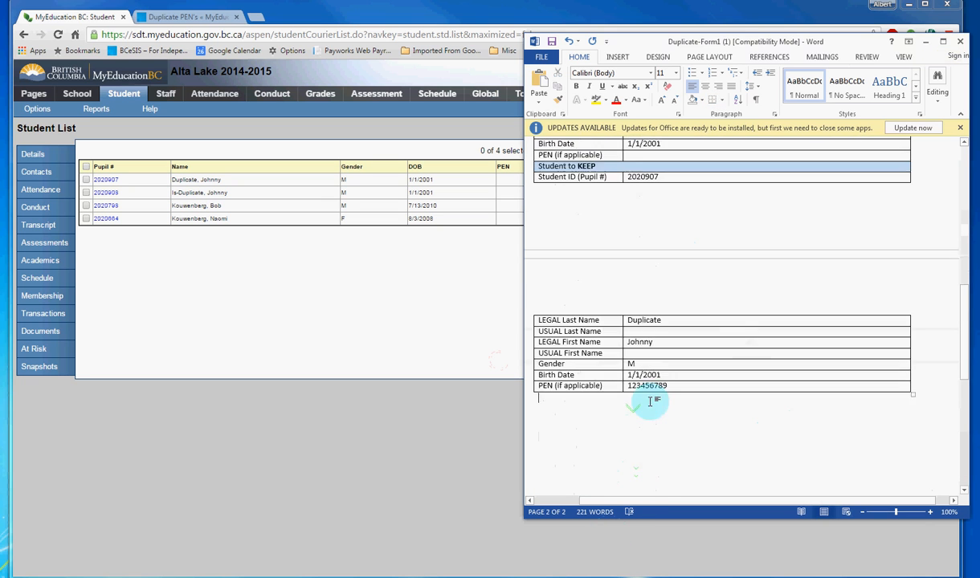
{"action": "scroll", "coordinate": [655, 378], "scroll_direction": "up", "scroll_amount": 2}
{"action": "scroll", "coordinate": [572, 219], "scroll_direction": "up", "scroll_amount": 2}
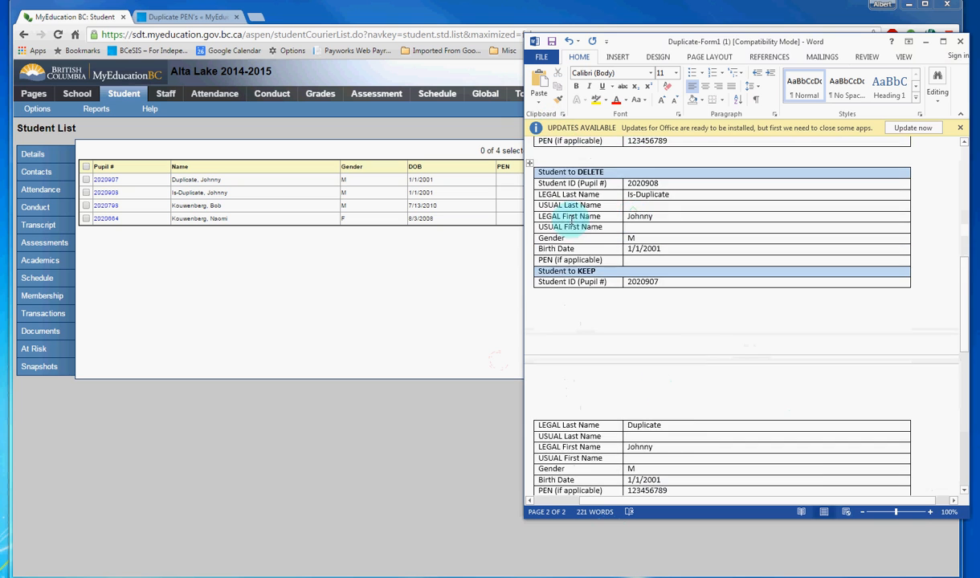
{"action": "scroll", "coordinate": [699, 362], "scroll_direction": "down", "scroll_amount": 1}
{"action": "scroll", "coordinate": [696, 321], "scroll_direction": "up", "scroll_amount": 1}
{"action": "scroll", "coordinate": [688, 341], "scroll_direction": "down", "scroll_amount": 1}
{"action": "scroll", "coordinate": [701, 326], "scroll_direction": "up", "scroll_amount": 1}
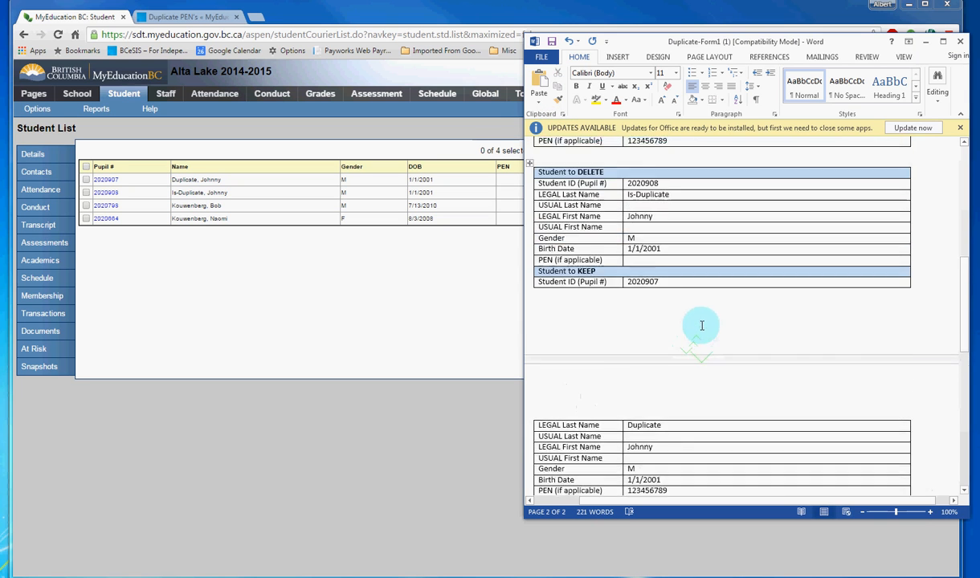
{"action": "scroll", "coordinate": [702, 327], "scroll_direction": "up", "scroll_amount": 3}
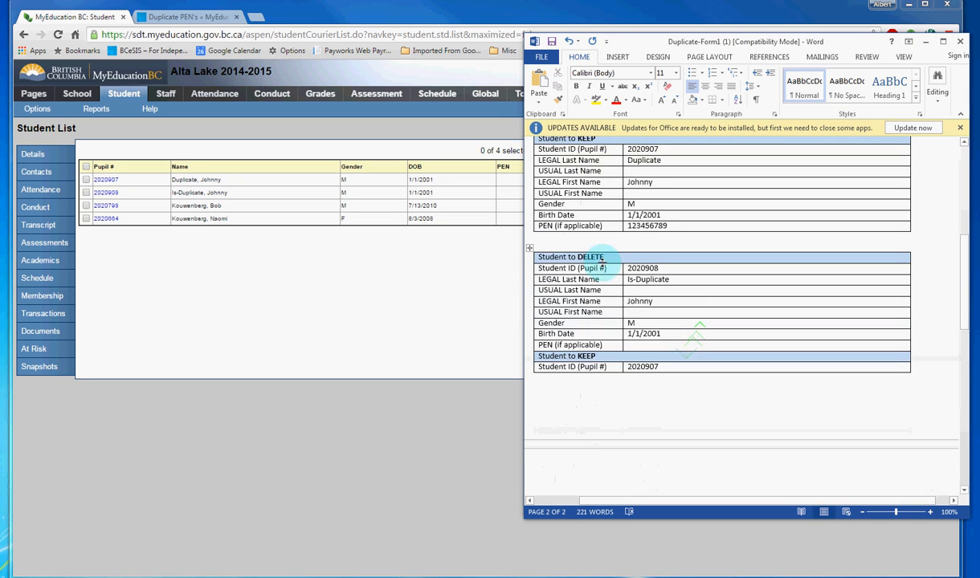
{"action": "left_click", "coordinate": [555, 243]}
{"action": "key", "text": "ctrl+Return"}
{"action": "scroll", "coordinate": [662, 324], "scroll_direction": "down", "scroll_amount": 6}
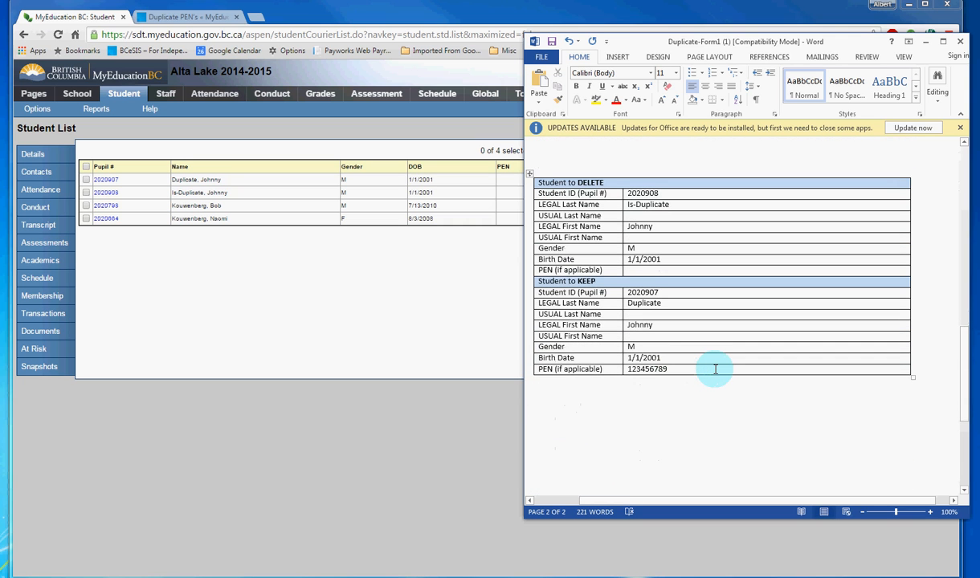
{"action": "scroll", "coordinate": [695, 329], "scroll_direction": "up", "scroll_amount": 1}
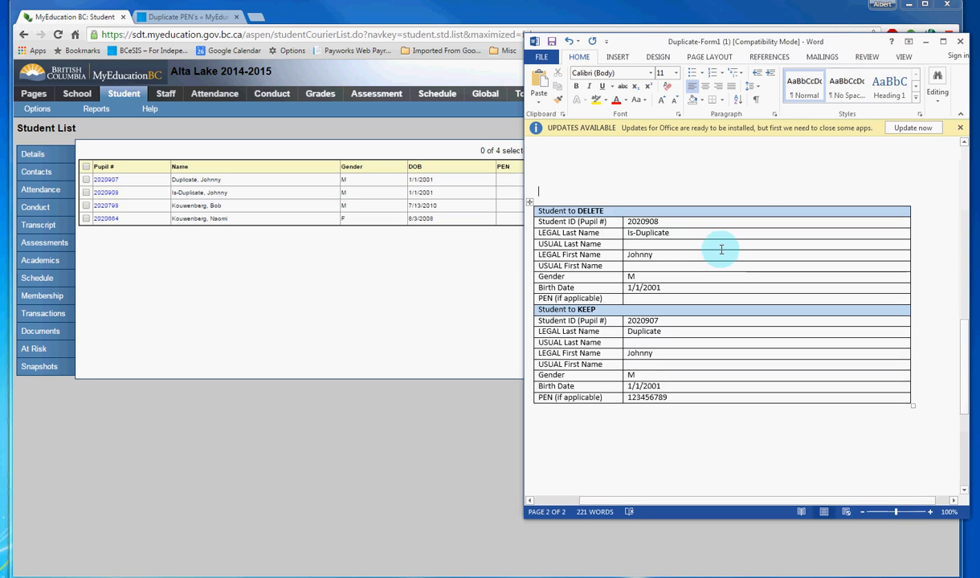
Step: Switch to MyEducation BC and open the Student Locator report from the student list
{"action": "left_click", "coordinate": [366, 290]}
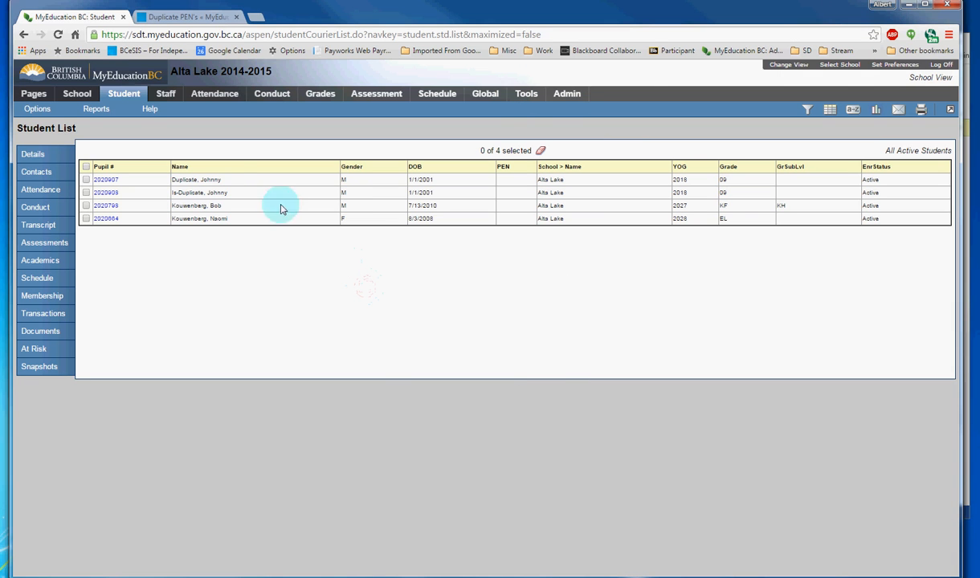
{"action": "left_click", "coordinate": [98, 114]}
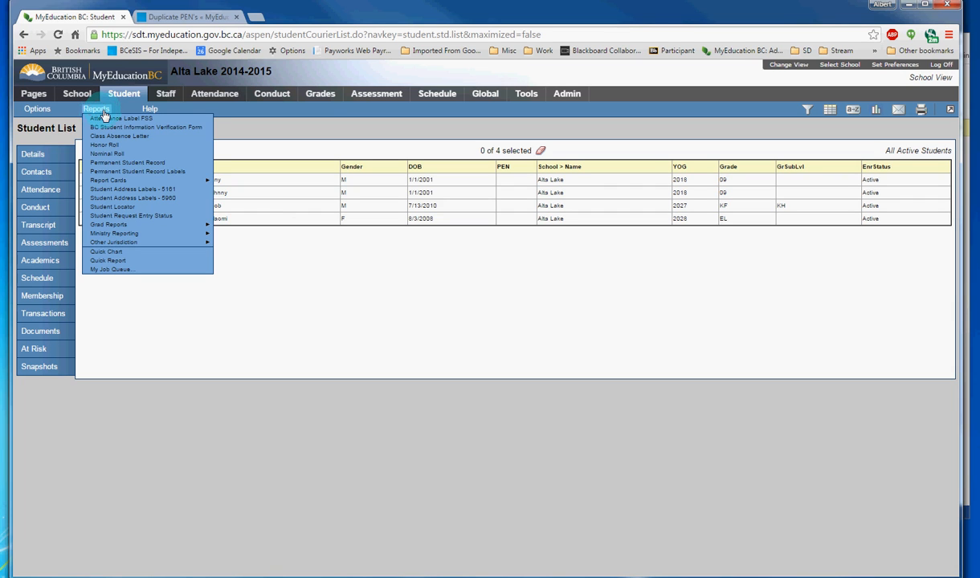
{"action": "left_click", "coordinate": [149, 207]}
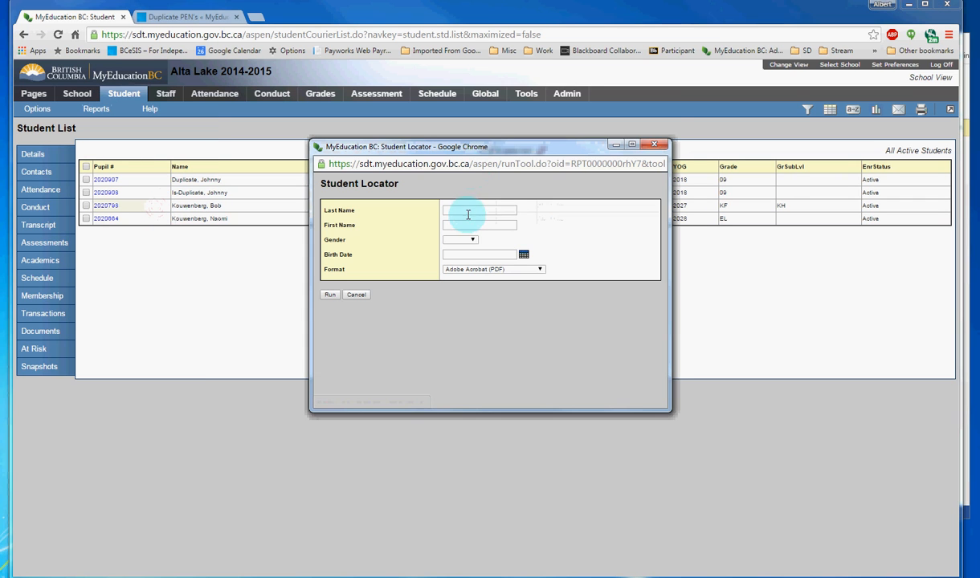
Step: Run the Student Locator with the student's last name, gender Male and birth date, and dismiss the resulting message
{"action": "left_click", "coordinate": [467, 212]}
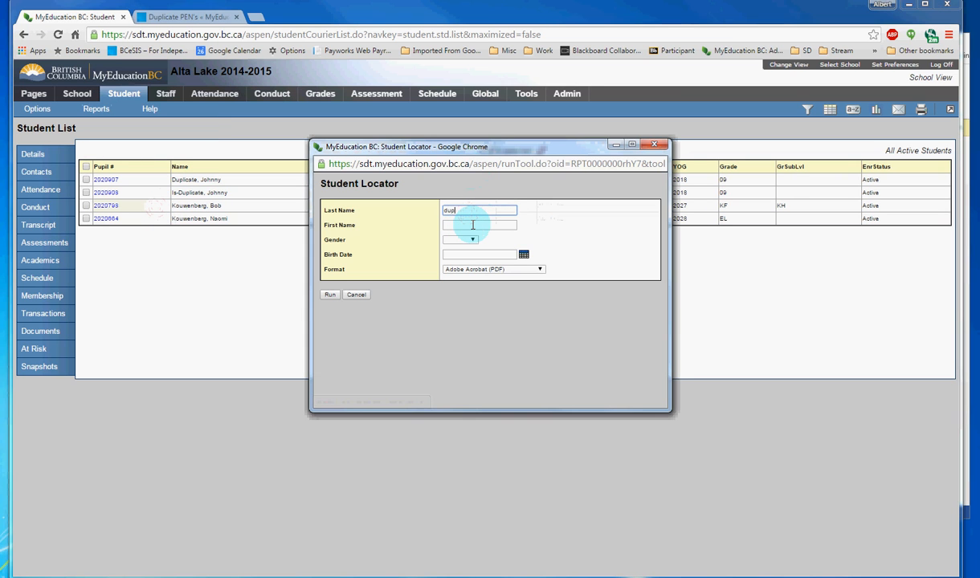
{"action": "key", "text": "Tab"}
{"action": "key", "text": "Tab"}
{"action": "key", "text": "m"}
{"action": "key", "text": "Tab"}
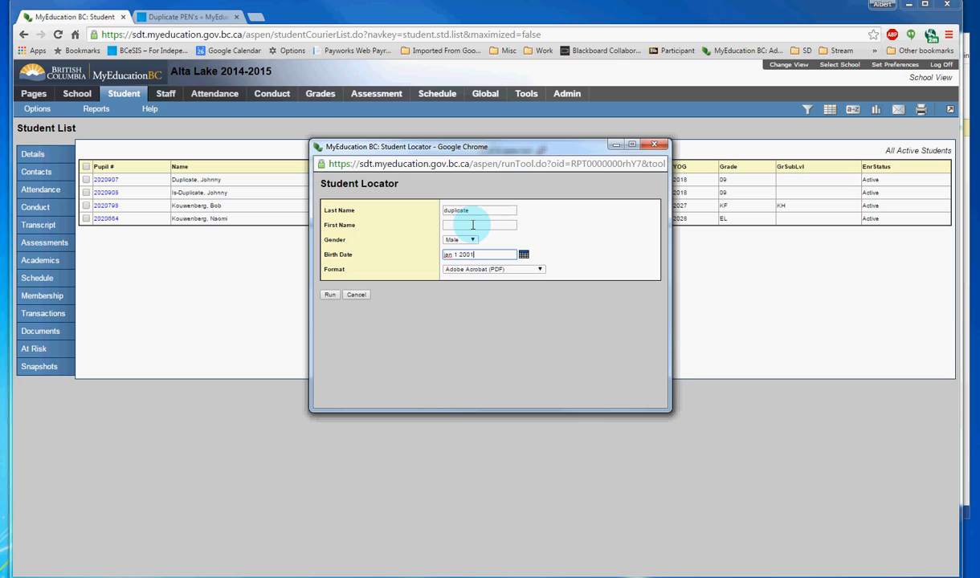
{"action": "left_click", "coordinate": [331, 296]}
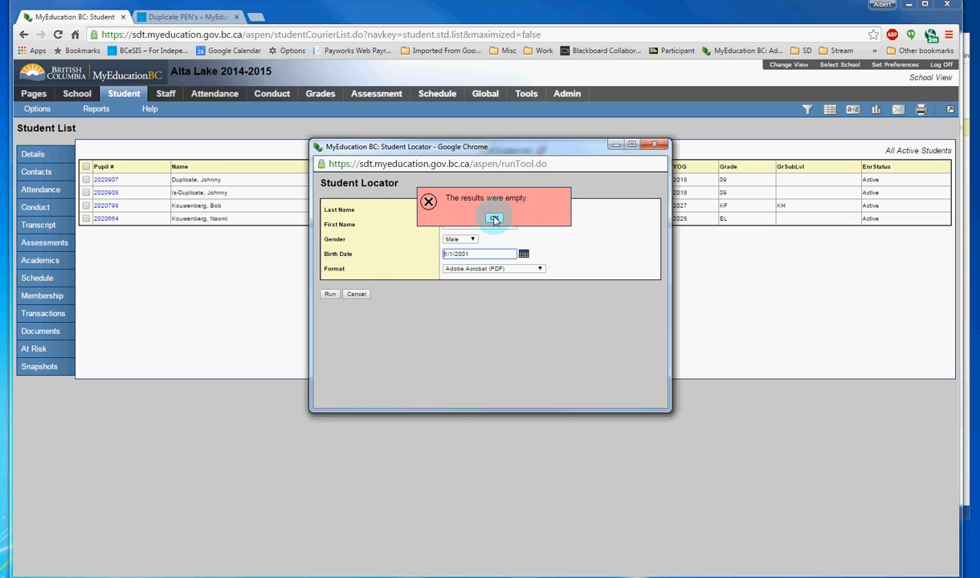
{"action": "left_click", "coordinate": [495, 219]}
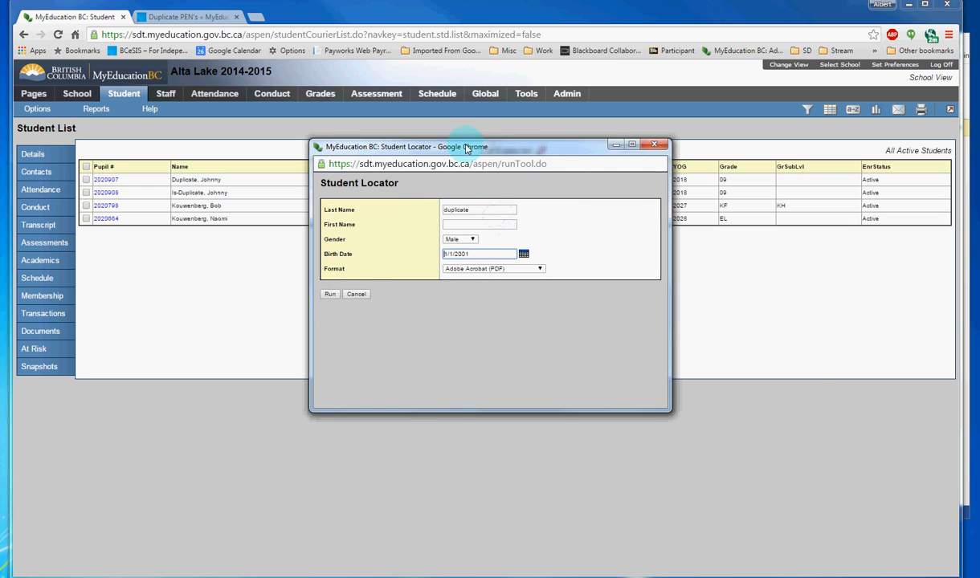
Step: Replace the last name in the Student Locator with a common surname and run the report again
{"action": "left_click_drag", "start_coordinate": [466, 151], "coordinate": [612, 213]}
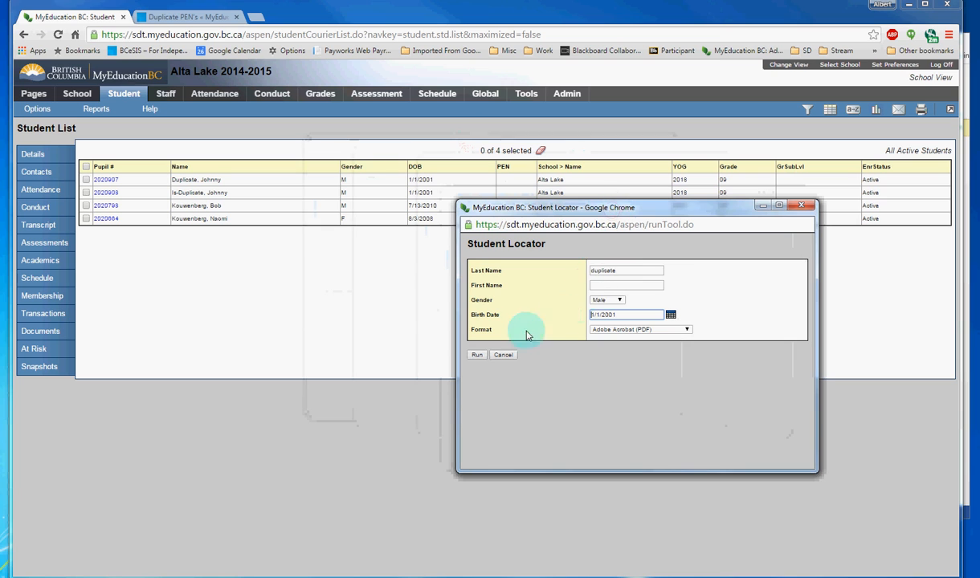
{"action": "double_click", "coordinate": [626, 272]}
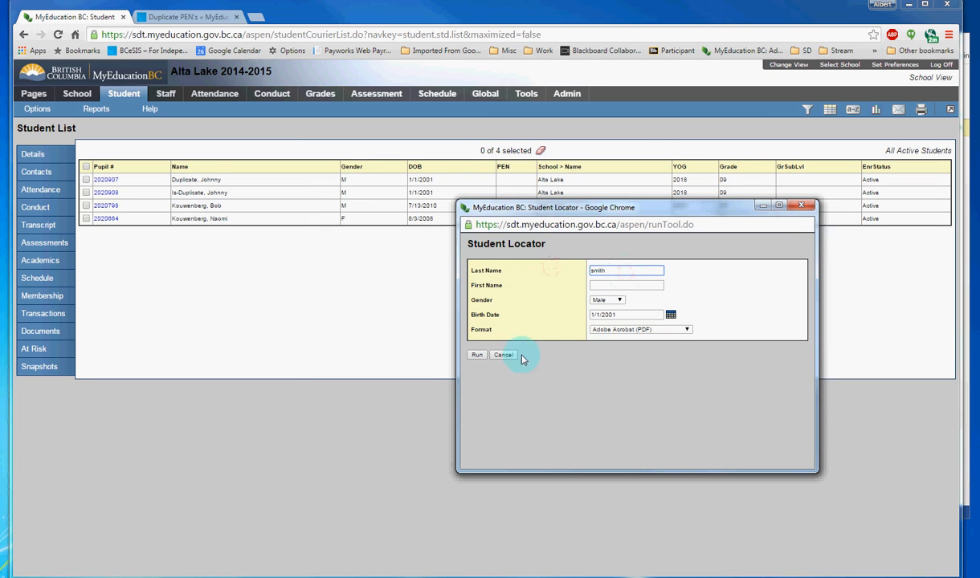
{"action": "left_click", "coordinate": [479, 355]}
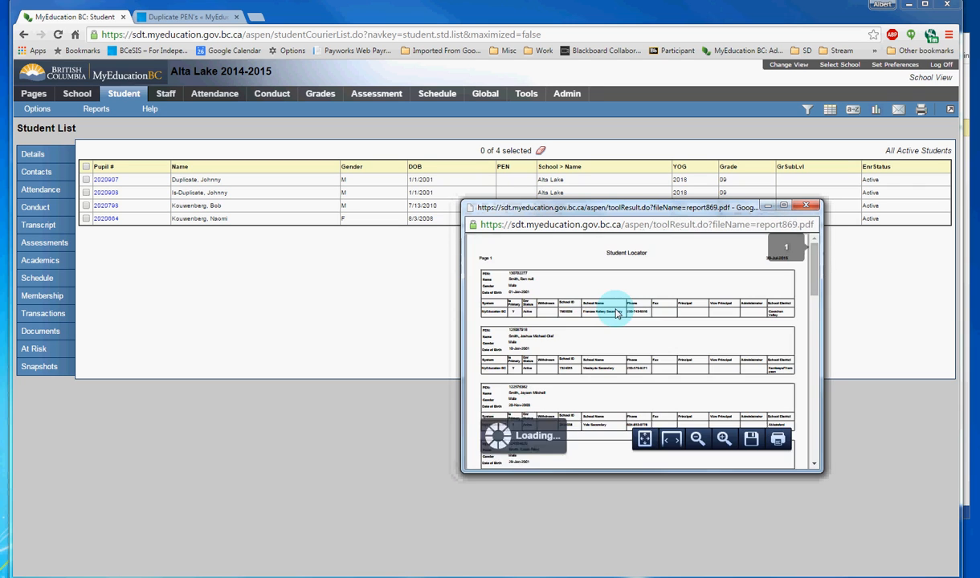
Step: Examine the PENs, names, birth dates and schools in the Student Locator report and compare them with the deletion form in Word
{"action": "scroll", "coordinate": [609, 326], "scroll_direction": "down", "scroll_amount": 1}
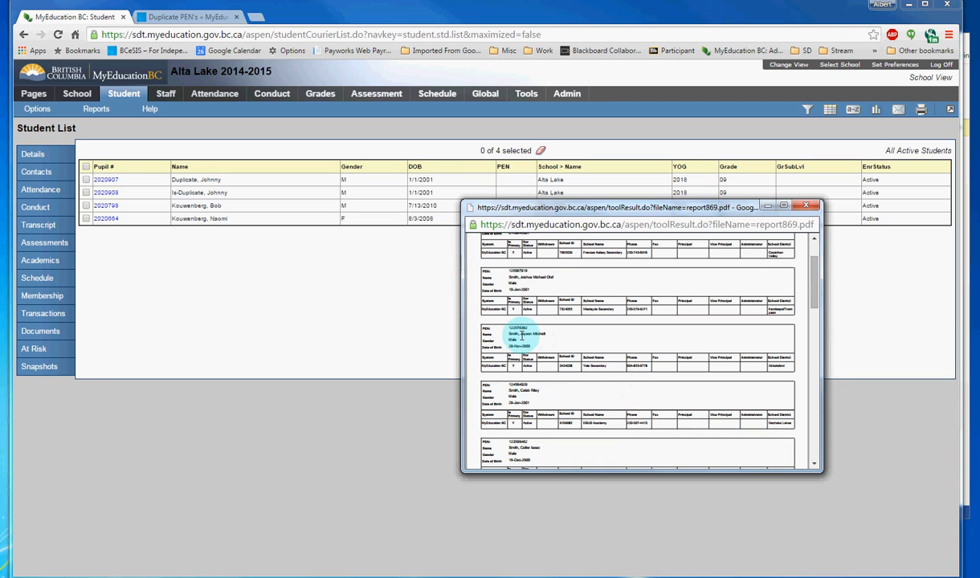
{"action": "scroll", "coordinate": [546, 325], "scroll_direction": "up", "scroll_amount": 2}
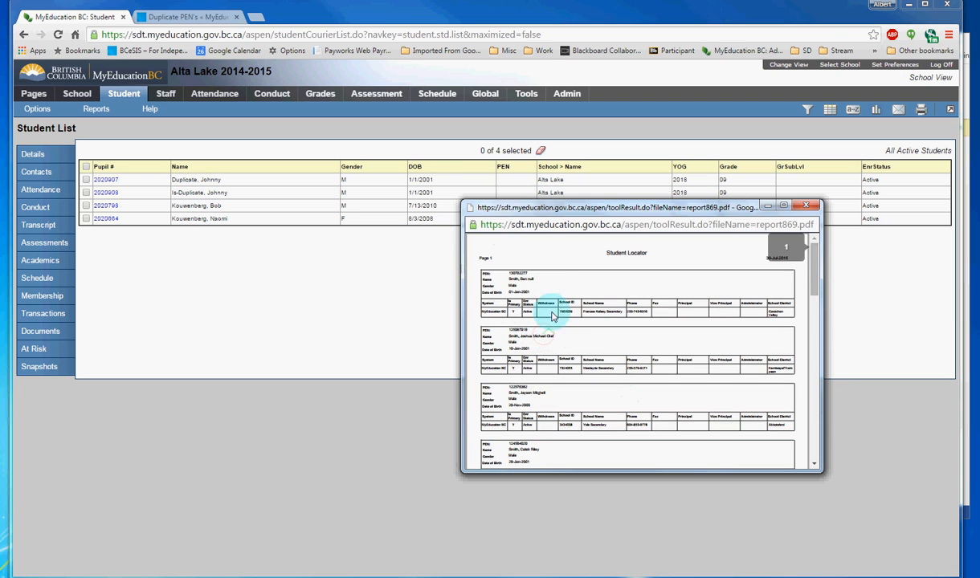
{"action": "left_click_drag", "start_coordinate": [536, 278], "coordinate": [499, 280]}
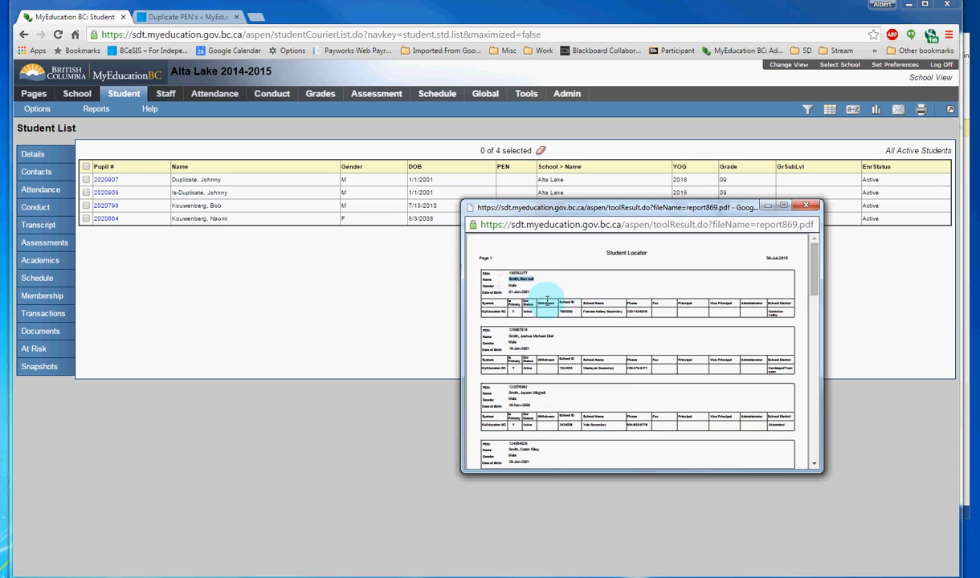
{"action": "scroll", "coordinate": [555, 370], "scroll_direction": "down", "scroll_amount": 6}
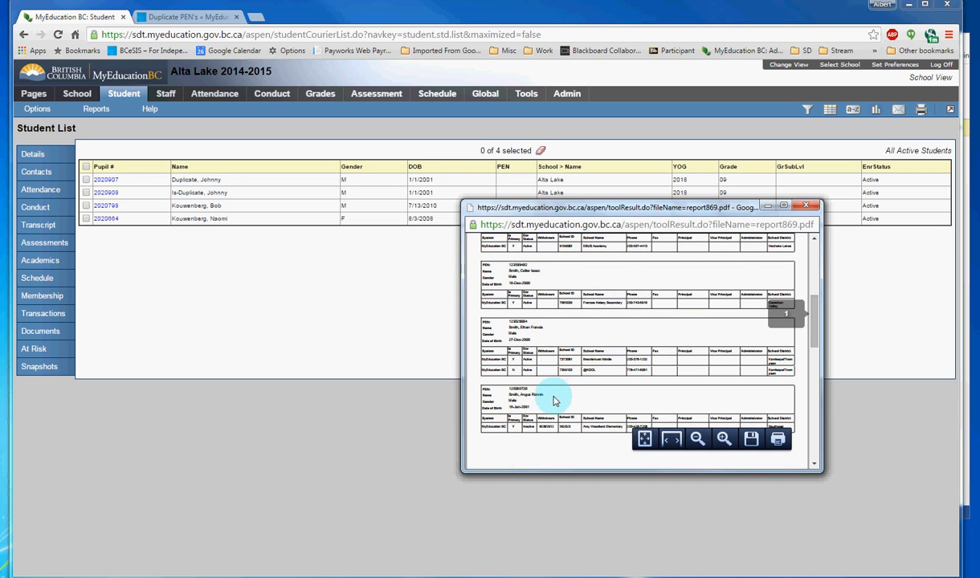
{"action": "scroll", "coordinate": [545, 400], "scroll_direction": "up", "scroll_amount": 6}
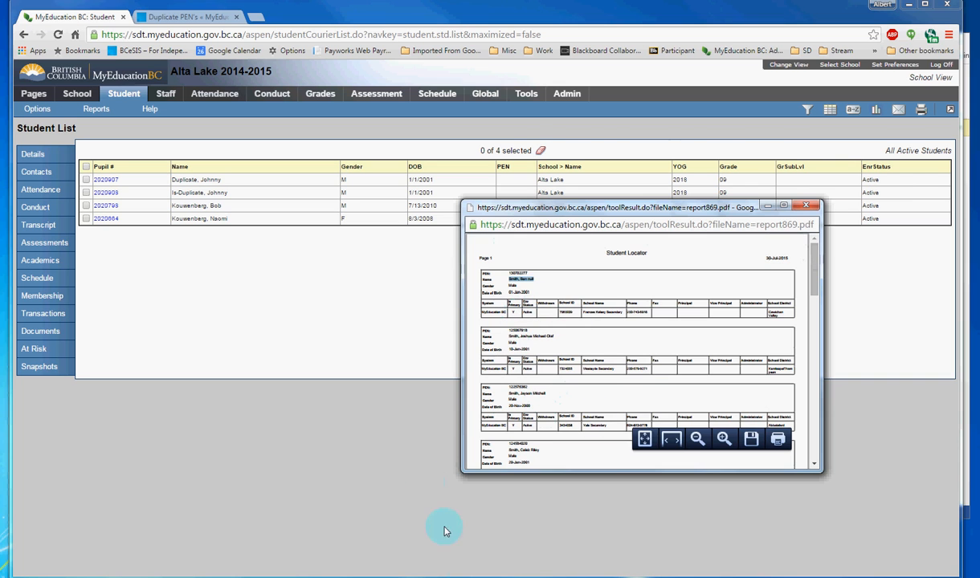
{"action": "key", "text": "alt+Tab"}
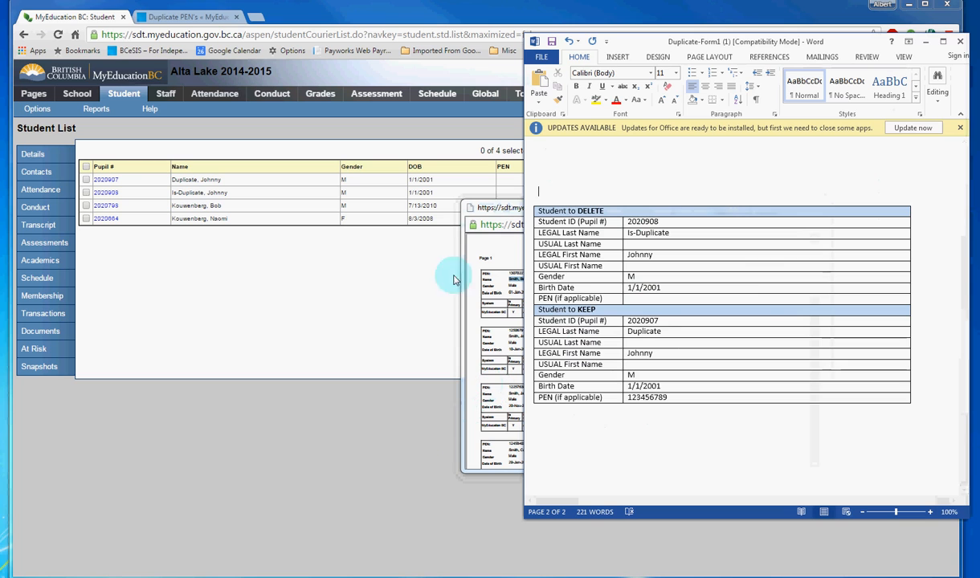
{"action": "left_click", "coordinate": [520, 288]}
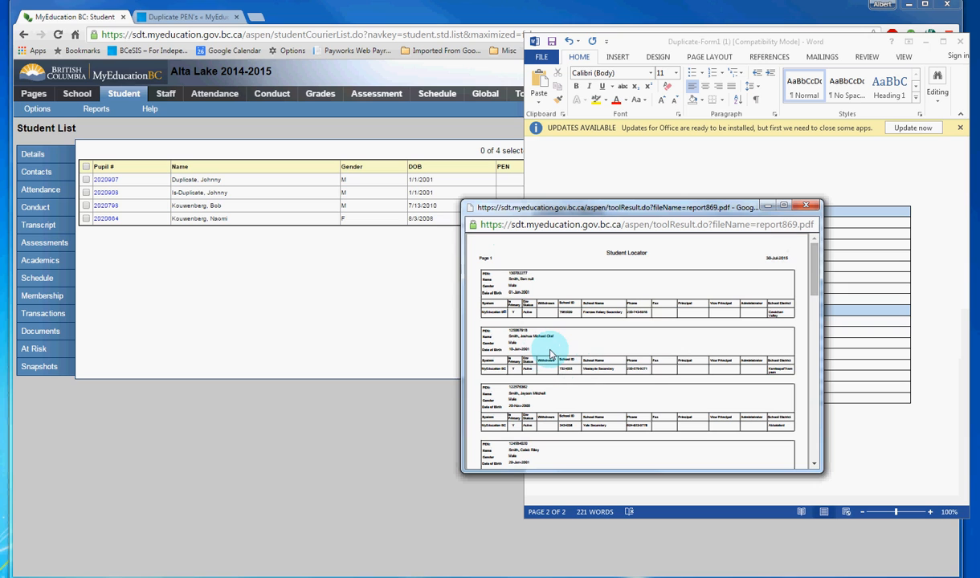
{"action": "scroll", "coordinate": [553, 354], "scroll_direction": "down", "scroll_amount": 1}
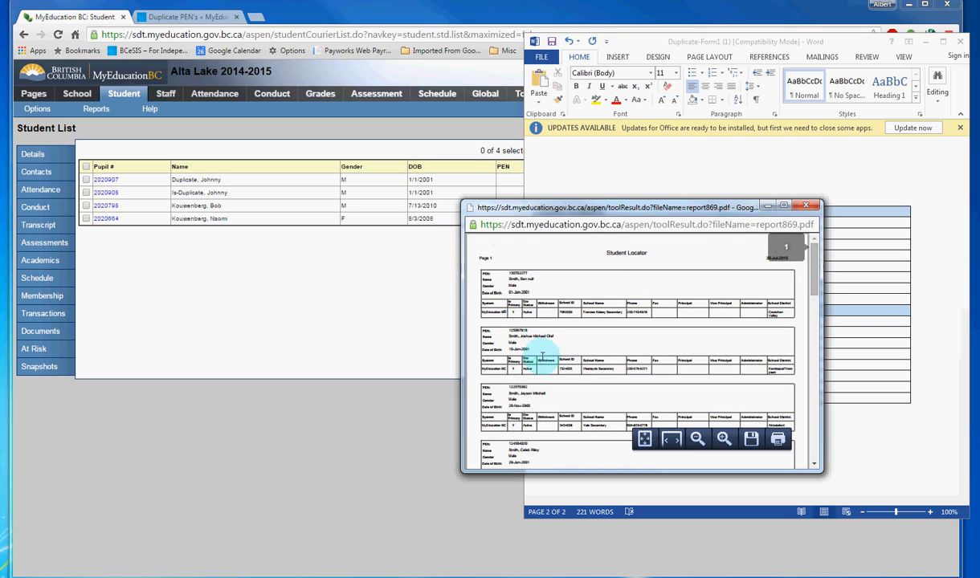
{"action": "left_click", "coordinate": [695, 172]}
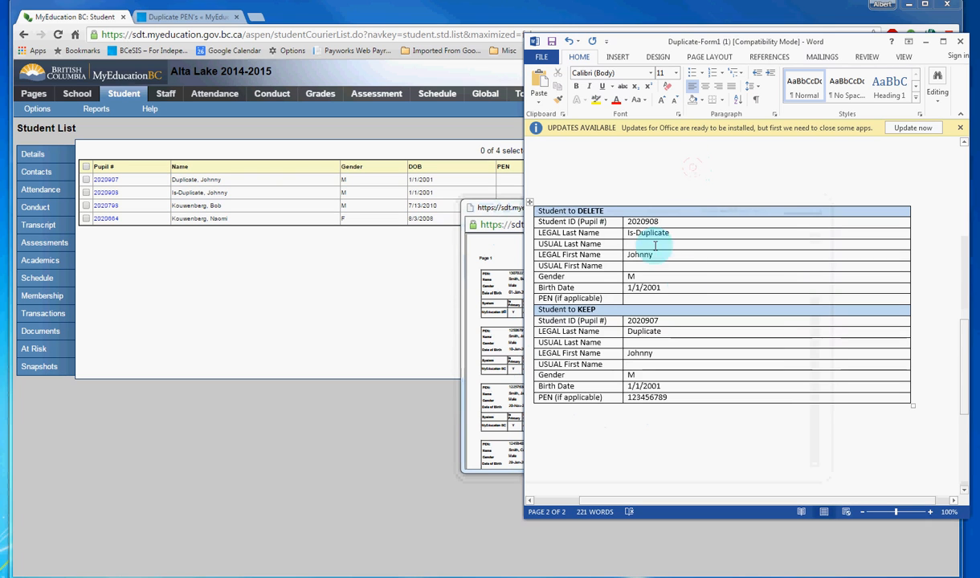
{"action": "left_click", "coordinate": [511, 288]}
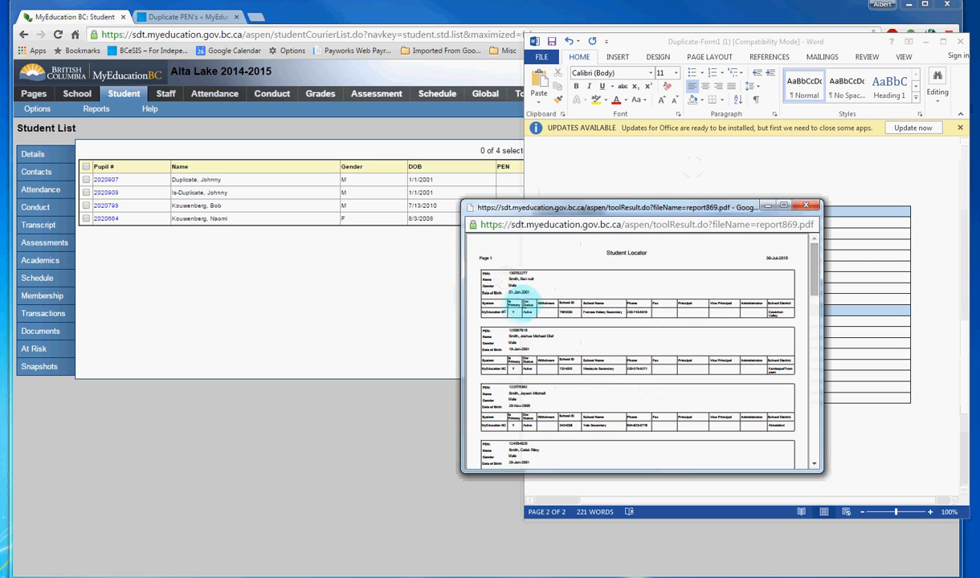